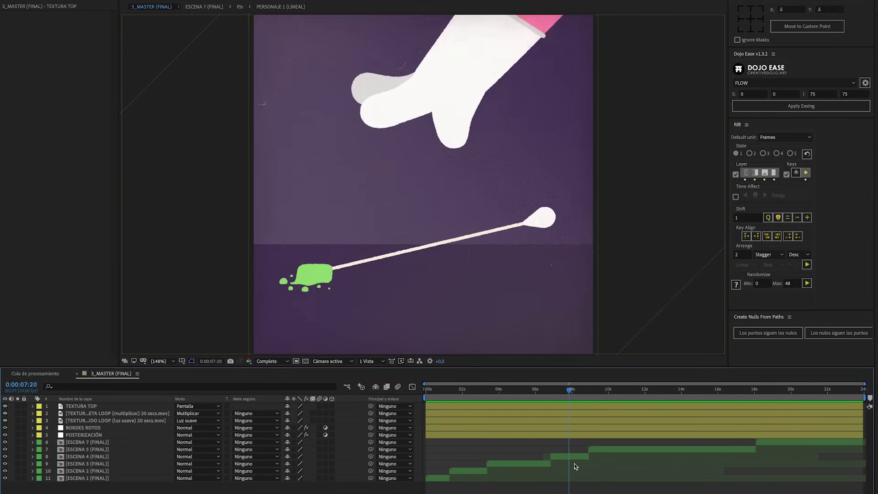
# - Scrub the master animation preview ahead to a later scene
pyautogui.moveTo(593, 469); pyautogui.dragTo(771, 483)
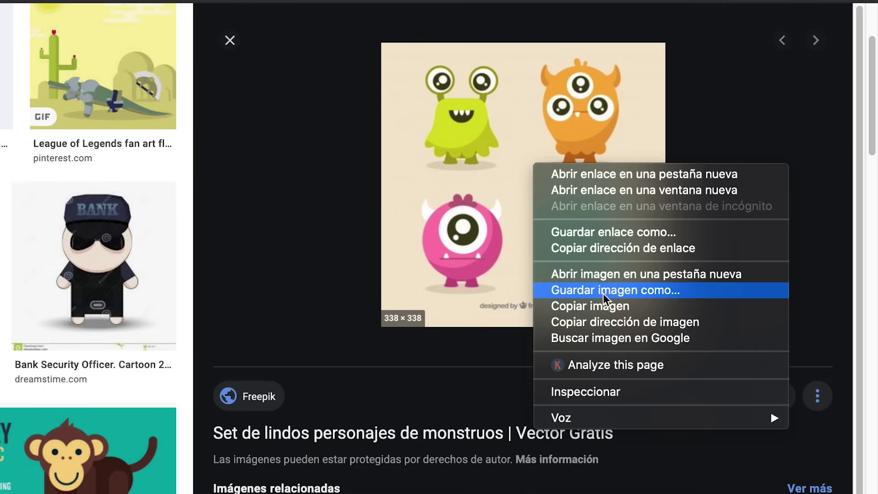
# - Save the Faces and Monster Mouths pin images from Pinterest to disk
pyautogui.click(564, 290)
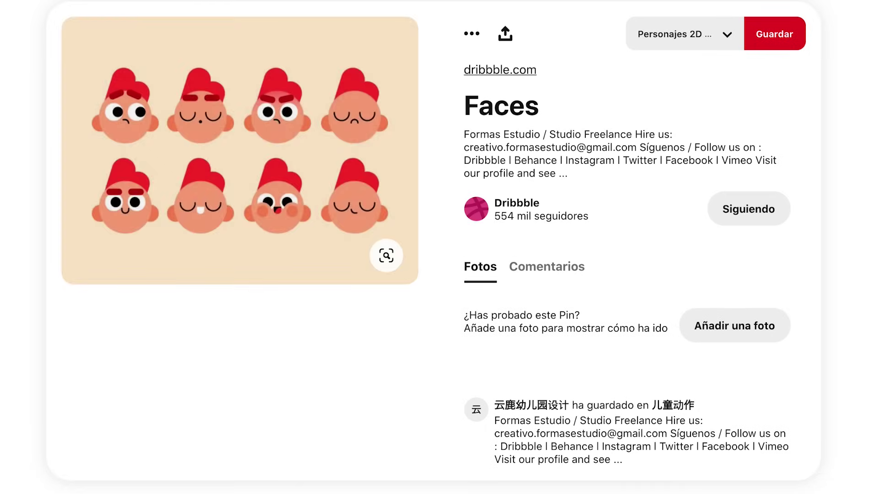
pyautogui.rightClick(295, 99)
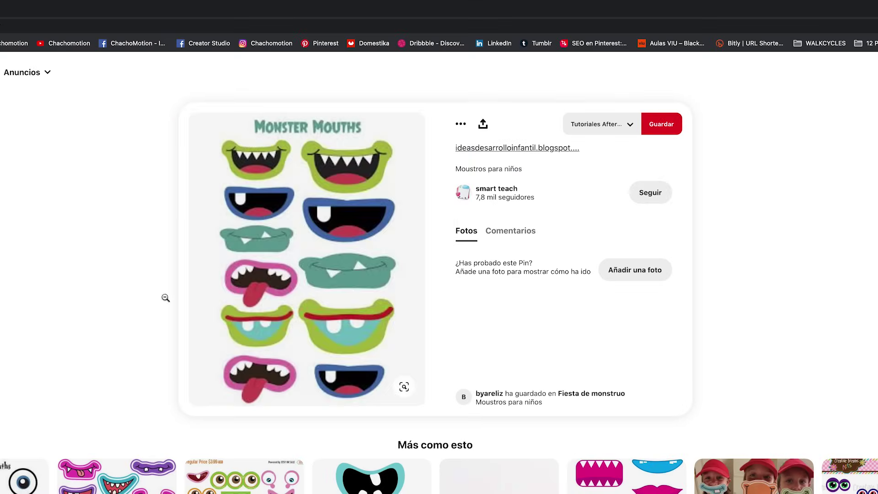
pyautogui.rightClick(298, 195)
pyautogui.click(343, 280)
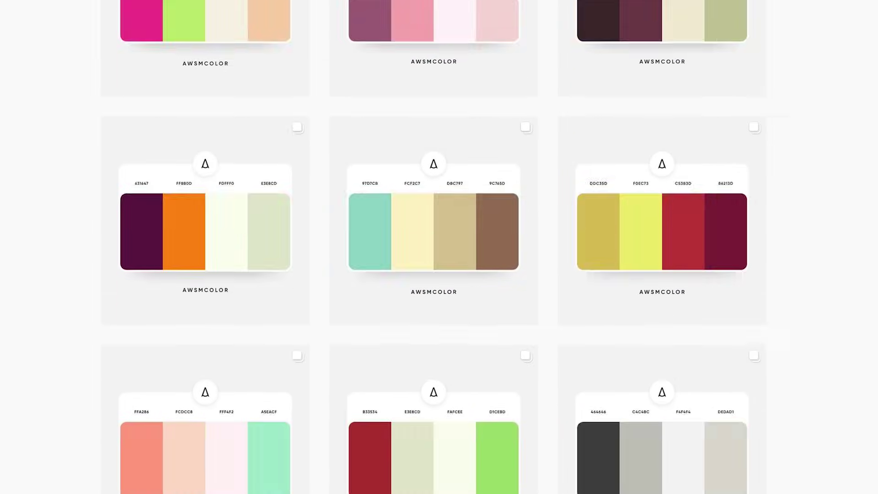
# - Browse the AWSMCOLOR grid's green and teal palette posts, then return to the grid
pyautogui.scroll(-10, 475, 292)
pyautogui.scroll(-8, 475, 292)
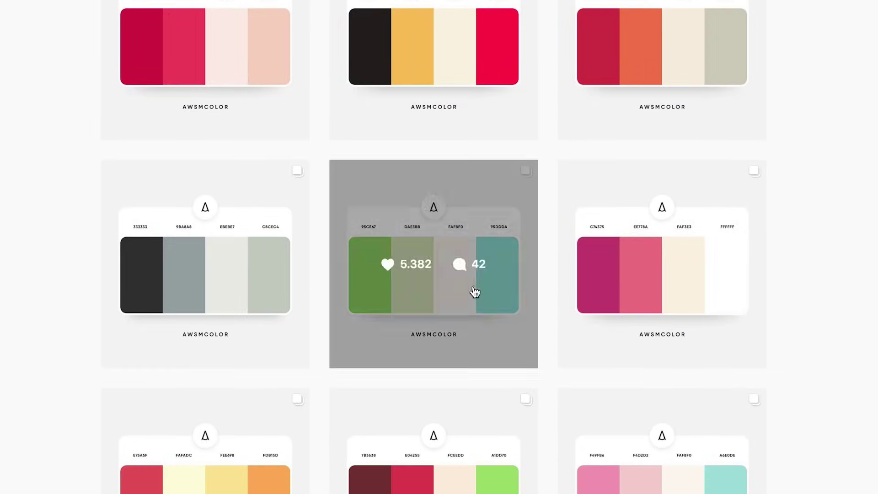
pyautogui.click(475, 292)
pyautogui.click(786, 248)
pyautogui.click(787, 249)
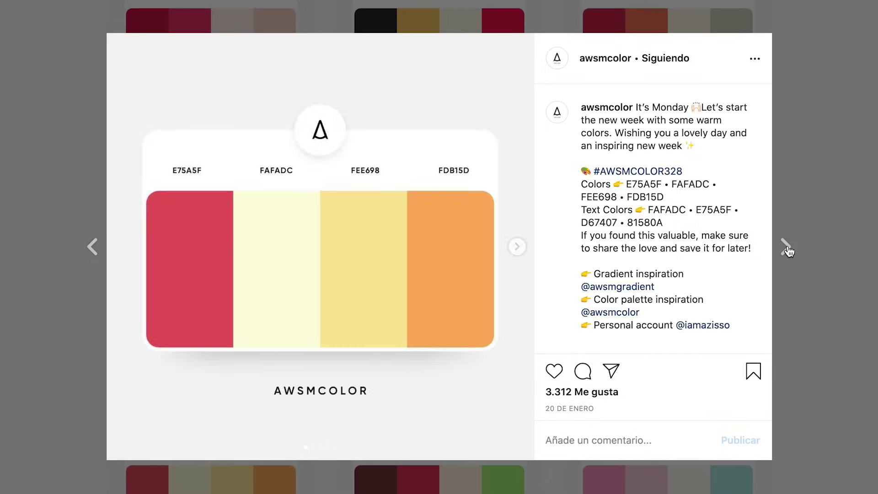
pyautogui.click(788, 251)
pyautogui.click(835, 251)
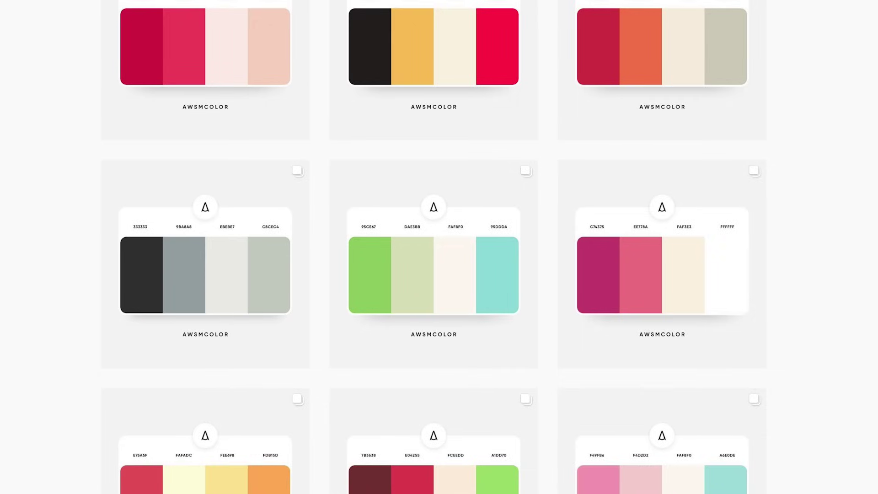
# - Open the teal, grey, red and purple colours.cafe post and step through its carousel slides
pyautogui.scroll(-2, 439, 247)
pyautogui.scroll(-10, 439, 247)
pyautogui.scroll(-10, 439, 247)
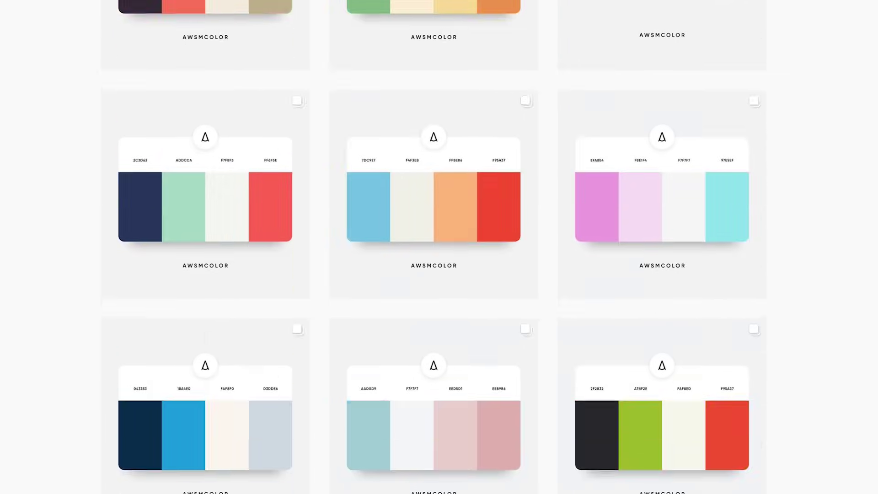
pyautogui.scroll(-5, 439, 247)
pyautogui.scroll(-10, 439, 247)
pyautogui.scroll(-7, 439, 247)
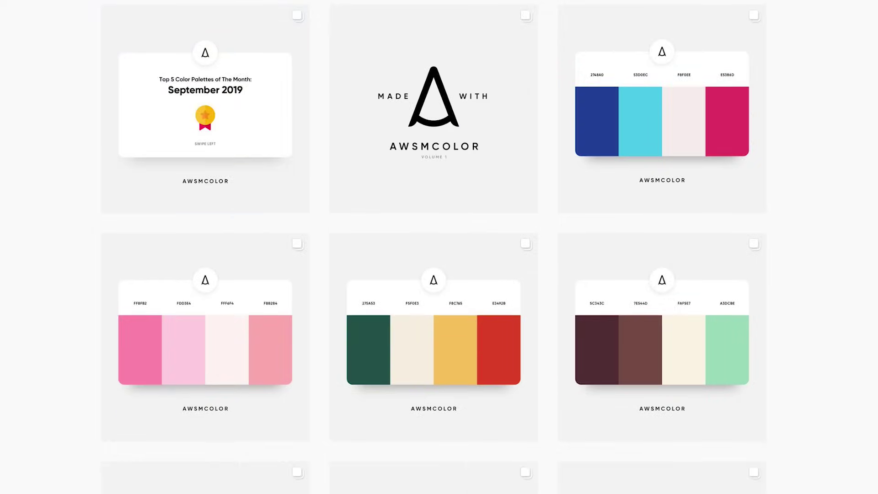
pyautogui.scroll(-8, 439, 247)
pyautogui.scroll(-9, 439, 247)
pyautogui.scroll(-11, 439, 247)
pyautogui.scroll(-6, 439, 247)
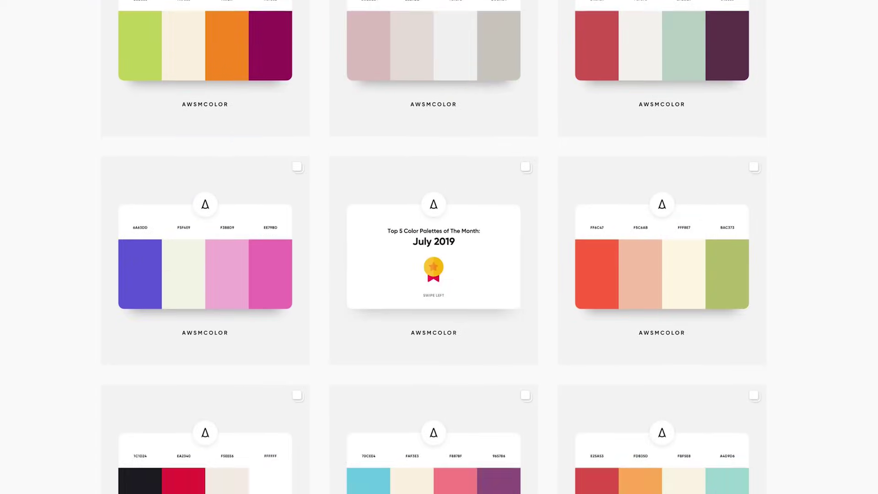
pyautogui.scroll(-5, 439, 247)
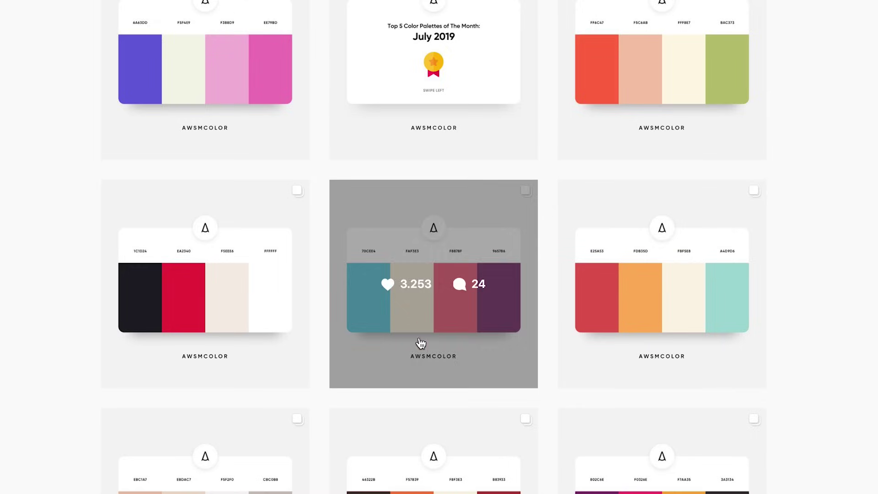
pyautogui.click(457, 343)
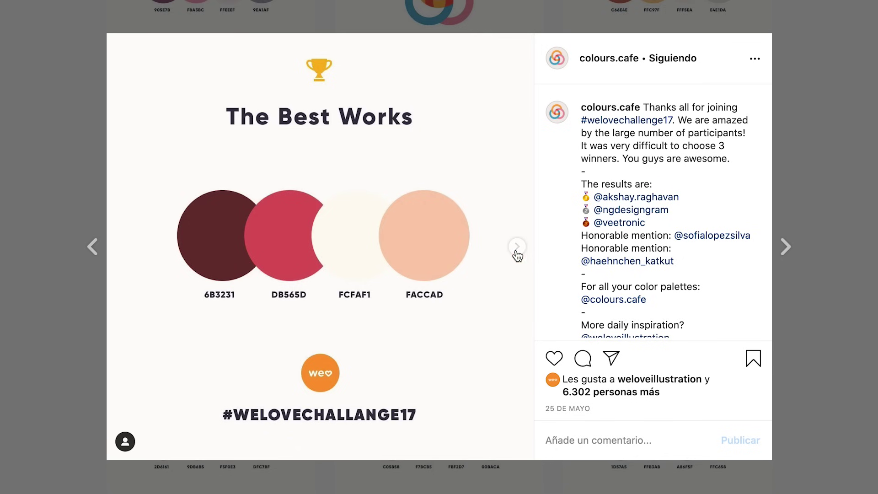
pyautogui.click(517, 247)
pyautogui.click(517, 247)
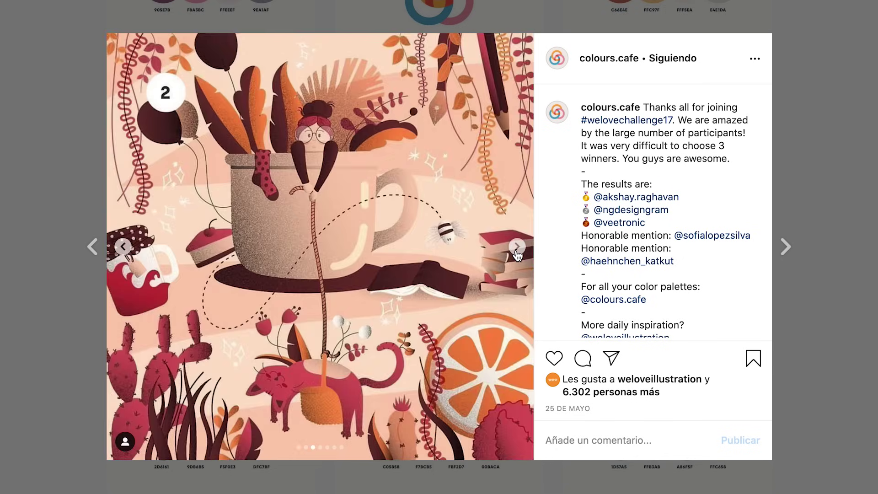
pyautogui.click(517, 247)
pyautogui.click(517, 248)
pyautogui.click(517, 247)
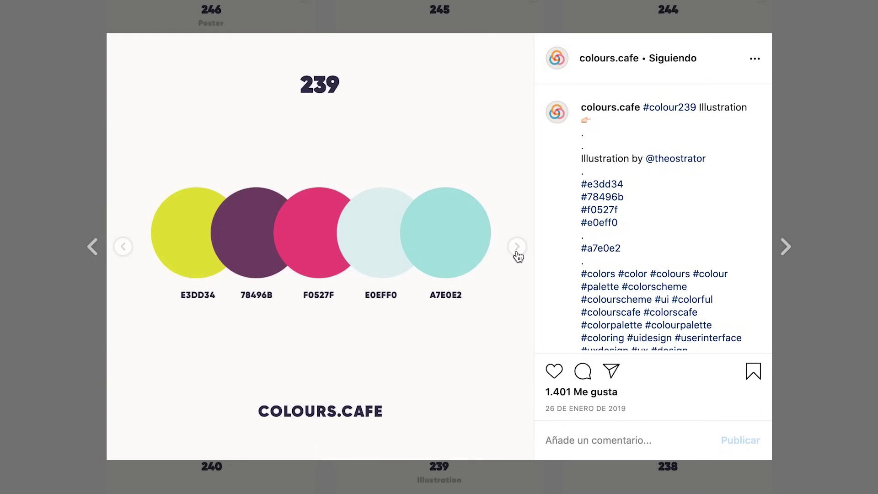
pyautogui.click(518, 247)
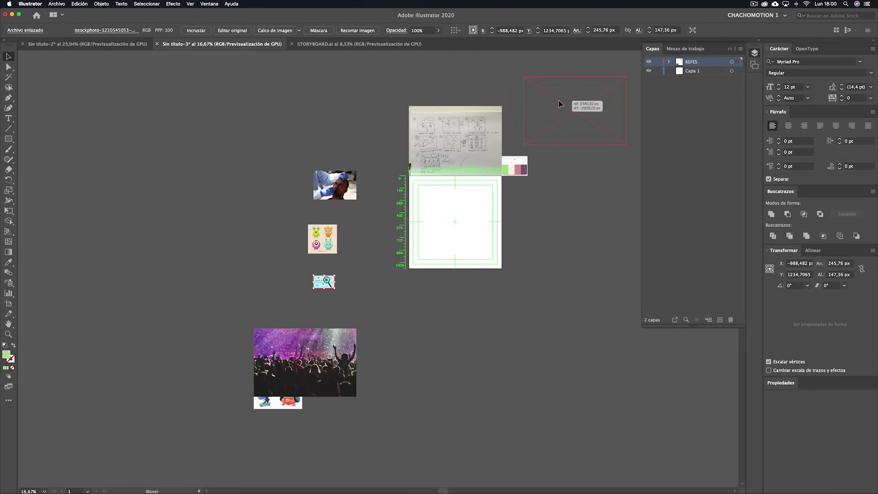
# - Rearrange the collected reference images on the style board canvas
pyautogui.moveTo(559, 104); pyautogui.dragTo(317, 314)
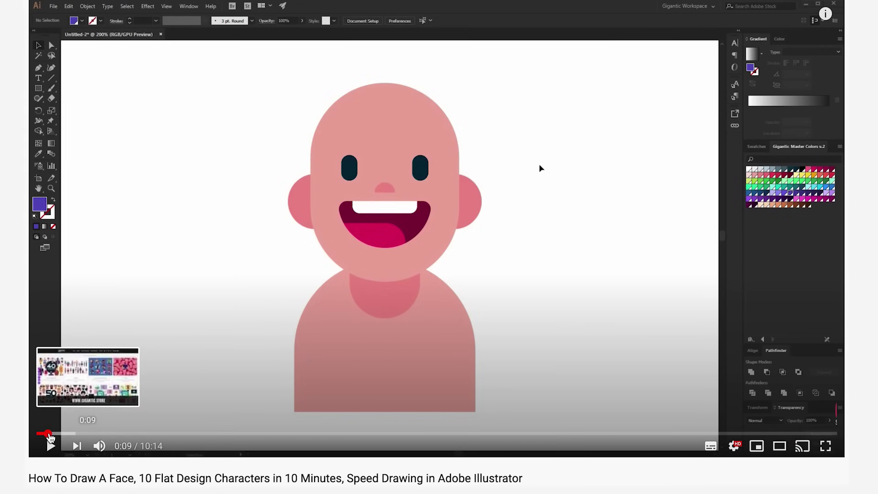
# - Skip far ahead through the flat character speed-drawing video
pyautogui.moveTo(87, 433); pyautogui.dragTo(807, 437)
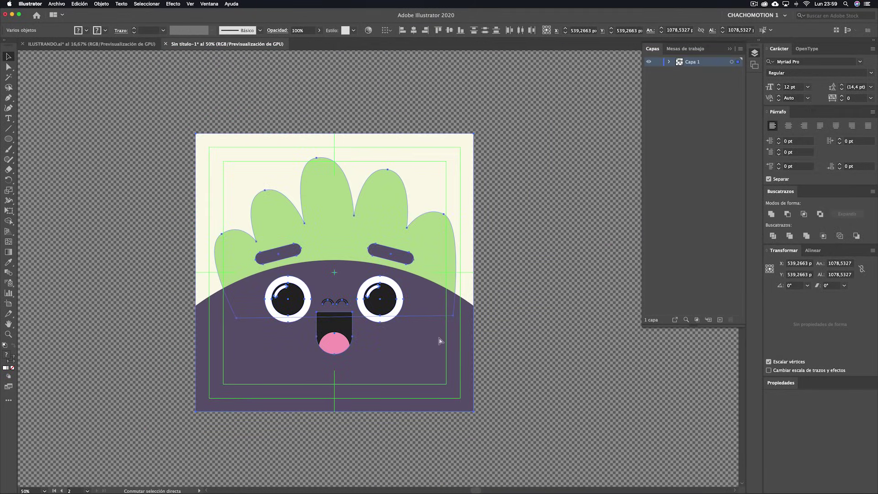
# - Release the eggplant face artwork to layers (sequence), deselect, and save it under a new scene name
pyautogui.click(669, 62)
pyautogui.click(741, 48)
pyautogui.click(781, 148)
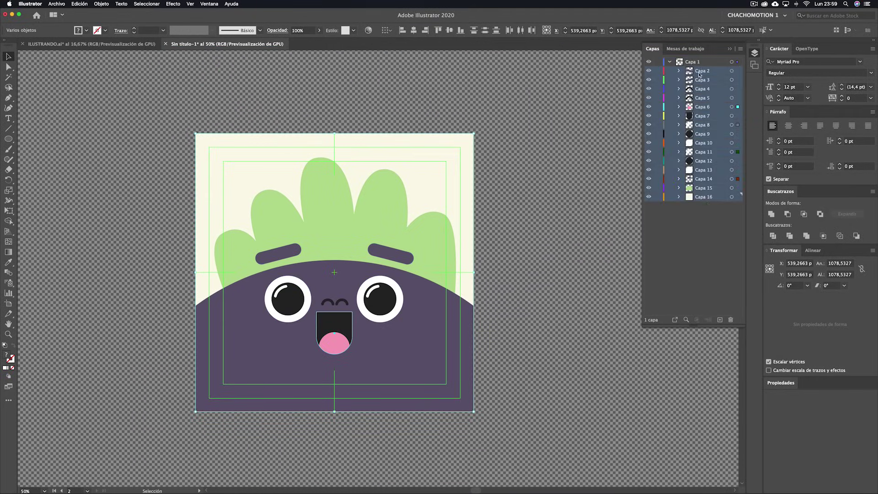
pyautogui.click(501, 287)
pyautogui.press('super+s')
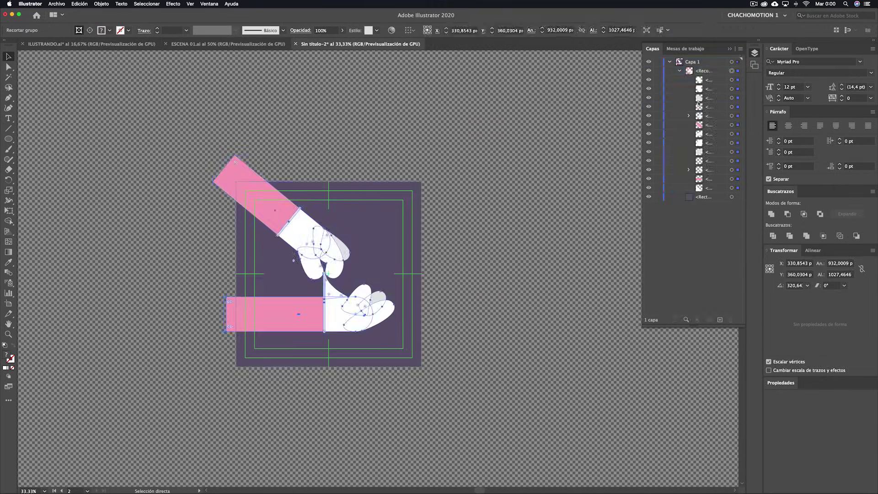
# - Open the hand scene's layer options, then bring up After Effects' file import dialog
pyautogui.click(741, 48)
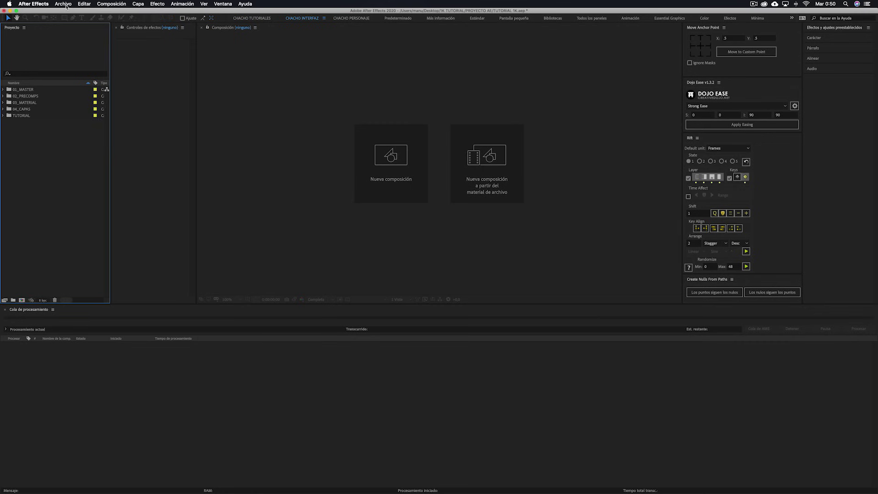
pyautogui.click(63, 3)
pyautogui.click(182, 91)
# - Import the ESCENA .ai files as compositions and apply Crear formas a partir de la capa vectorial to ESCENA 01
pyautogui.press('Down')
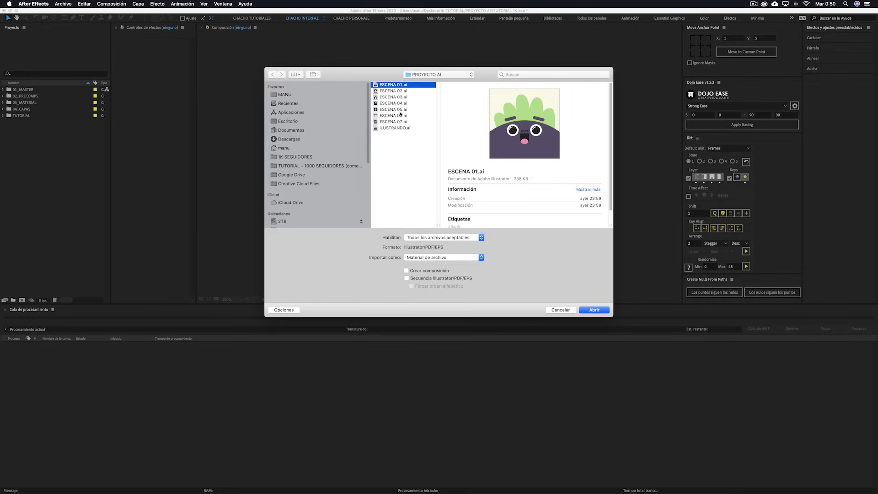
pyautogui.click(593, 309)
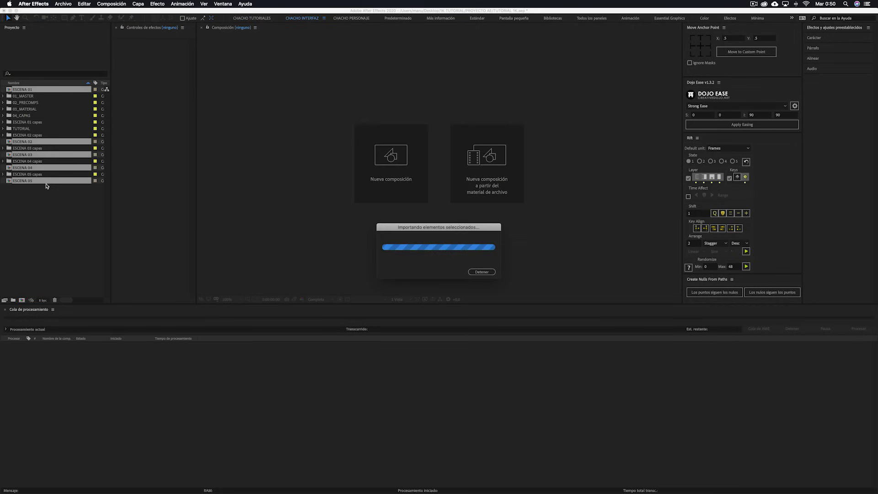
pyautogui.rightClick(72, 289)
pyautogui.moveTo(89, 439)
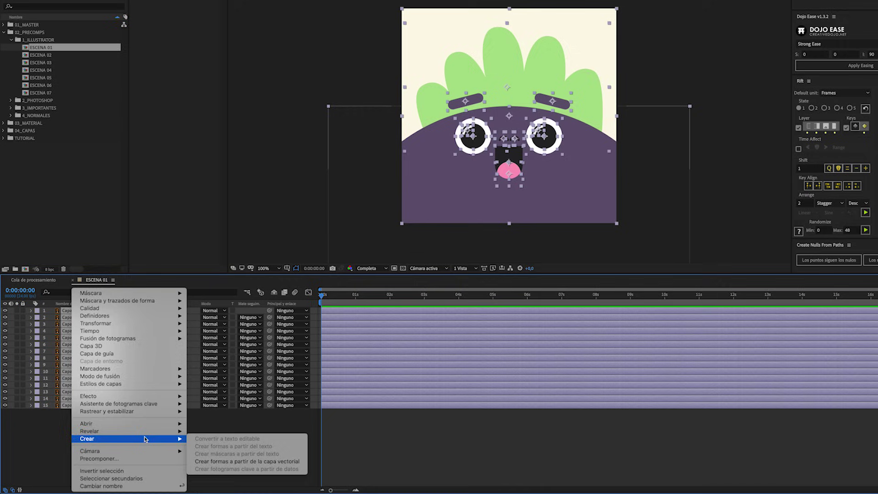
pyautogui.click(235, 461)
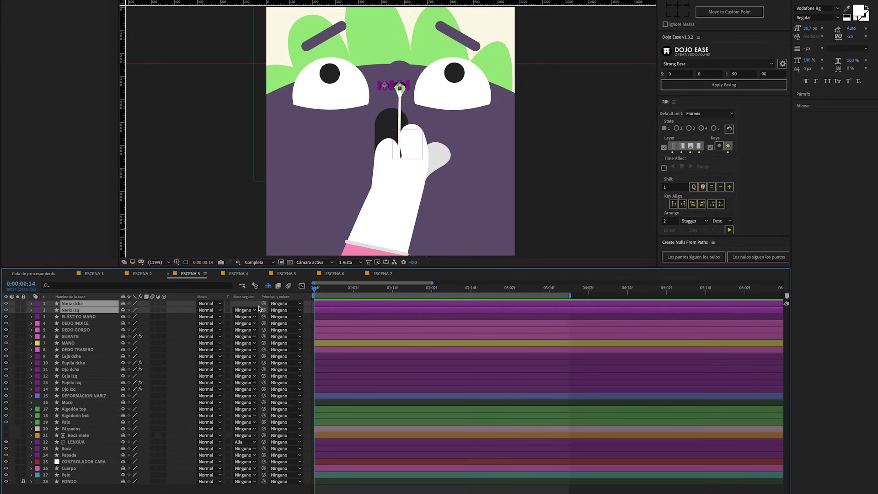
# - Parent the nose layers to Cuerpo, Moco to Algodón top, both Algodón layers to Palo, and Palo to DEDO GORDO
pyautogui.moveTo(66, 468); pyautogui.dragTo(66, 468)
pyautogui.click(87, 316)
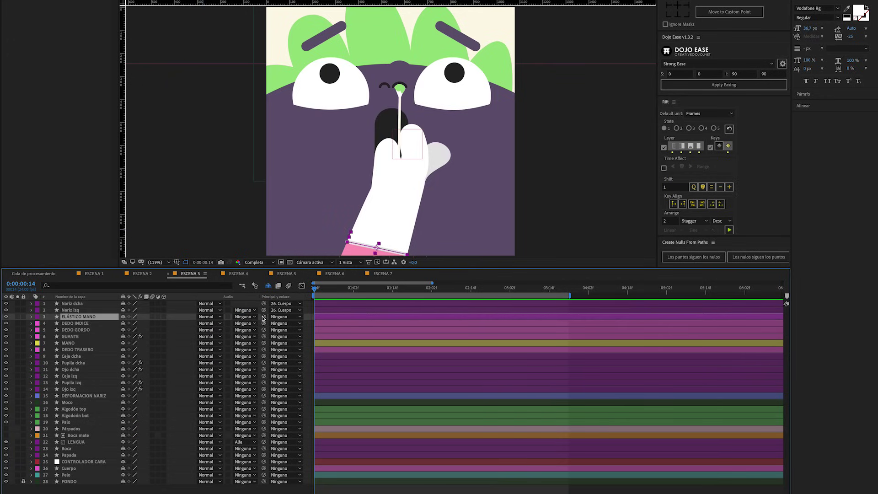
pyautogui.click(67, 402)
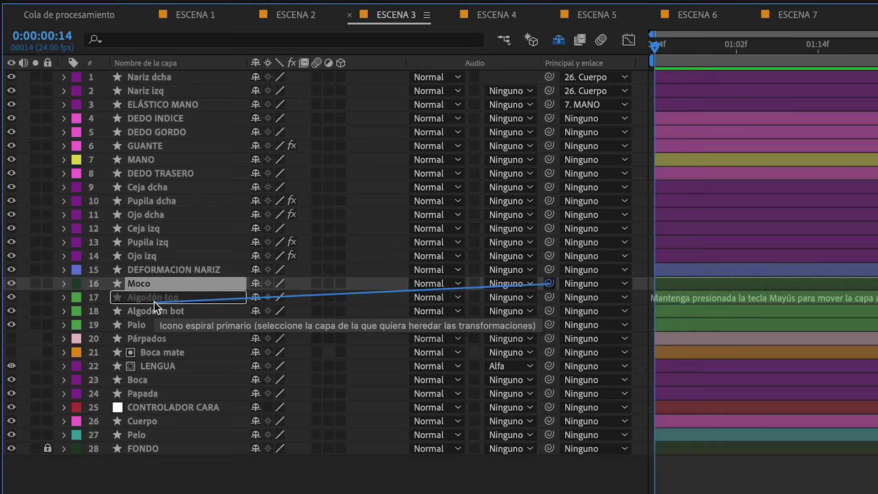
pyautogui.moveTo(97, 397); pyautogui.dragTo(73, 409)
pyautogui.click(73, 409)
pyautogui.keyDown('shift'); pyautogui.click(73, 415); pyautogui.keyUp('shift')
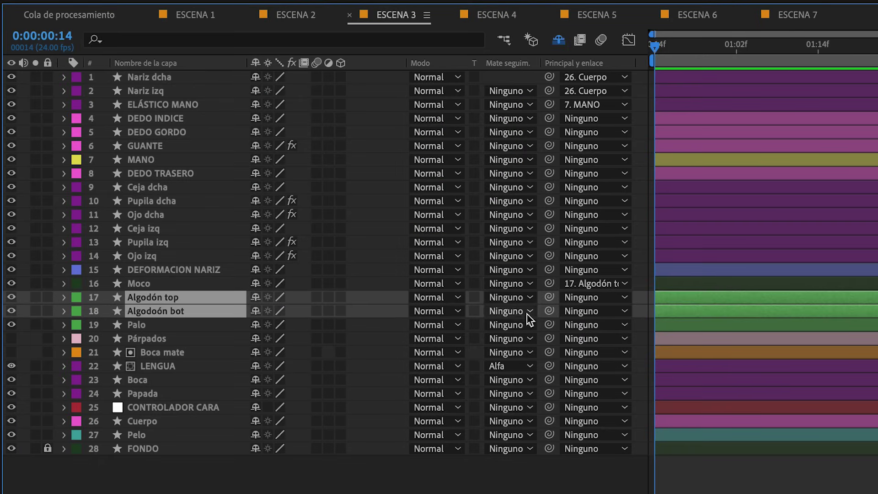
pyautogui.moveTo(185, 315); pyautogui.dragTo(137, 325)
pyautogui.click(137, 325)
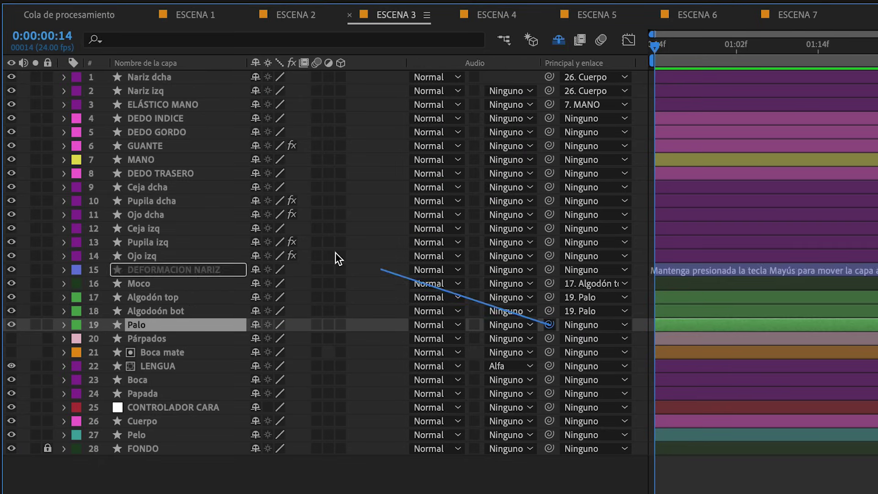
pyautogui.moveTo(338, 258); pyautogui.dragTo(169, 132)
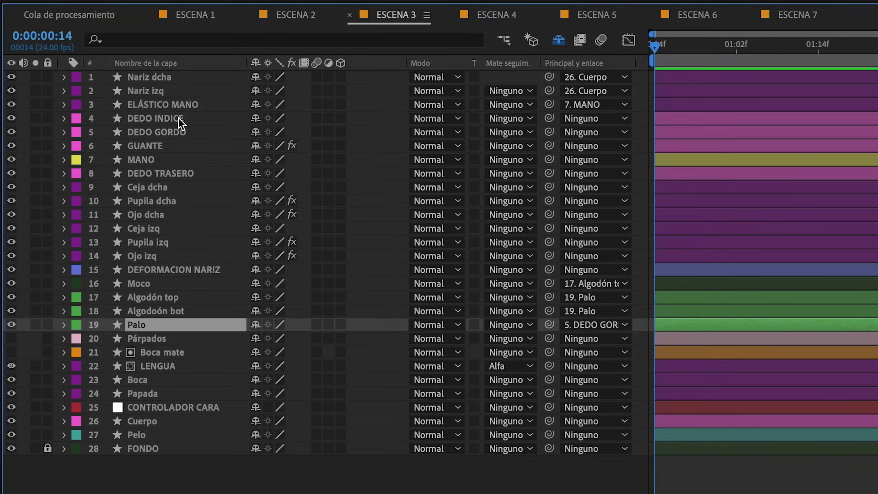
# - Parent DEDO INDICE, DEDO GORDO, GUANTE and DEDO TRASERO to MANO, then move the hand to test
pyautogui.click(180, 120)
pyautogui.keyDown('ctrl'); pyautogui.click(176, 134); pyautogui.keyUp('ctrl')
pyautogui.keyDown('ctrl'); pyautogui.click(158, 147); pyautogui.keyUp('ctrl')
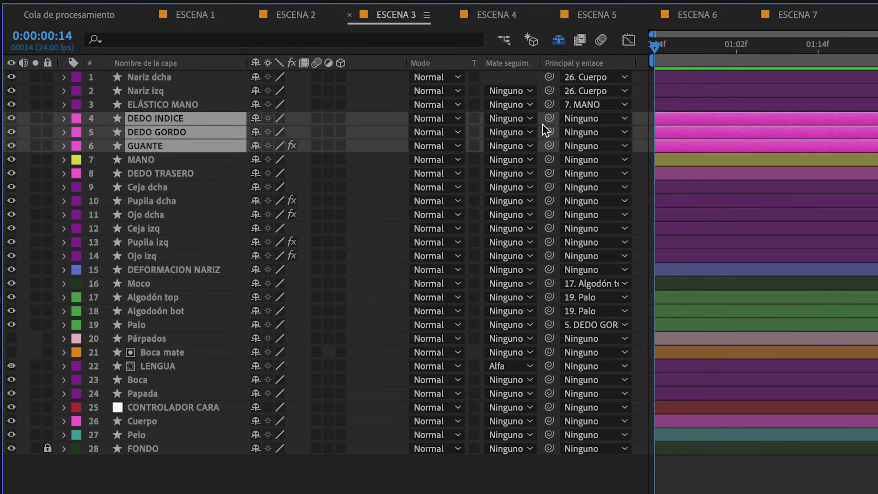
pyautogui.moveTo(161, 150); pyautogui.dragTo(153, 160)
pyautogui.click(147, 173)
pyautogui.moveTo(208, 165); pyautogui.dragTo(209, 161)
pyautogui.click(183, 159)
pyautogui.press('`')
pyautogui.moveTo(460, 318); pyautogui.dragTo(474, 359)
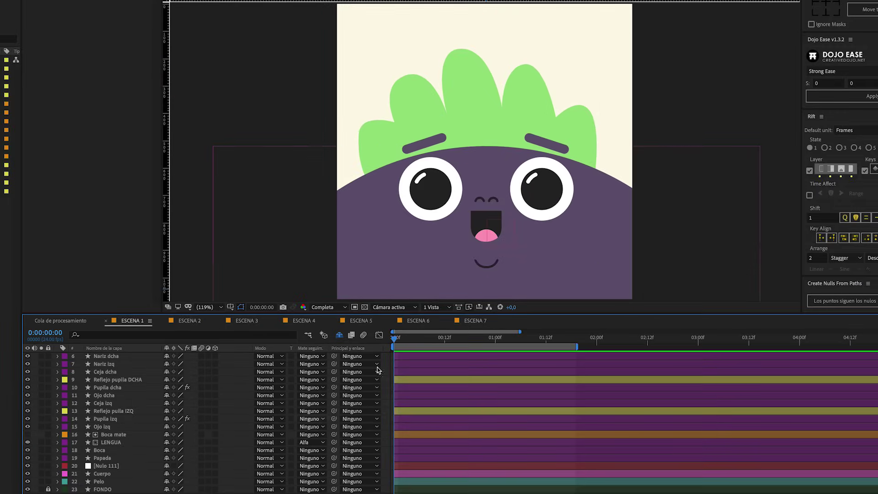
# - Parent the eye reflections to their pupils and Ojo dcha to the face controller null
pyautogui.moveTo(334, 380); pyautogui.dragTo(108, 387)
pyautogui.click(314, 389)
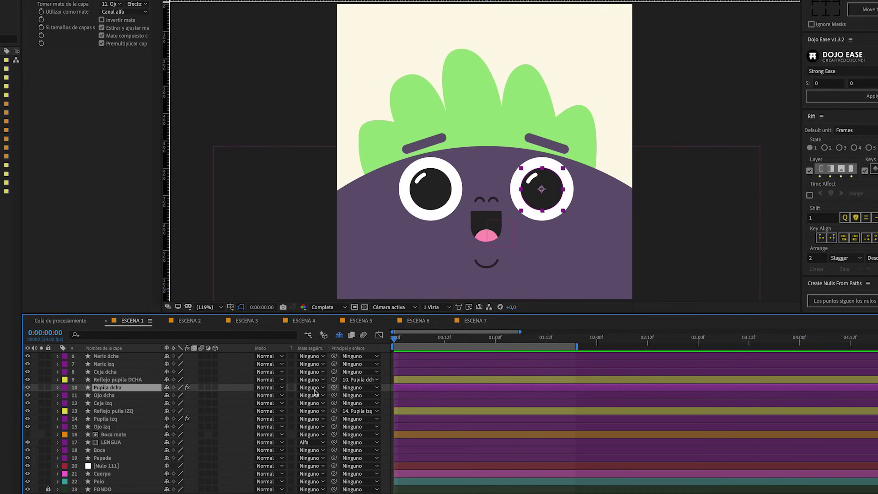
pyautogui.click(106, 396)
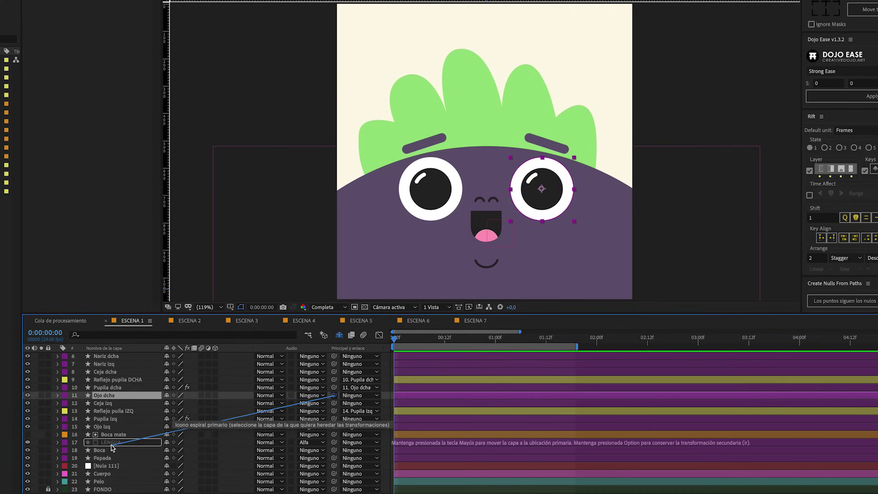
pyautogui.moveTo(109, 466); pyautogui.dragTo(110, 465)
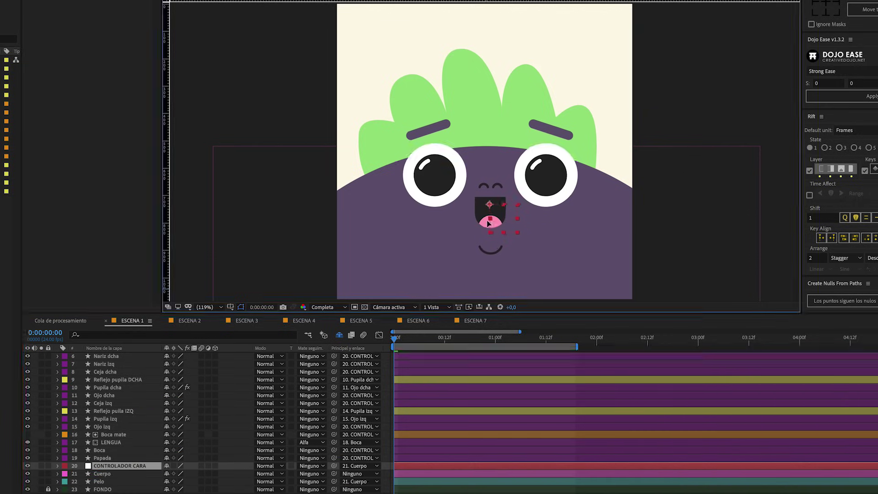
pyautogui.click(578, 264)
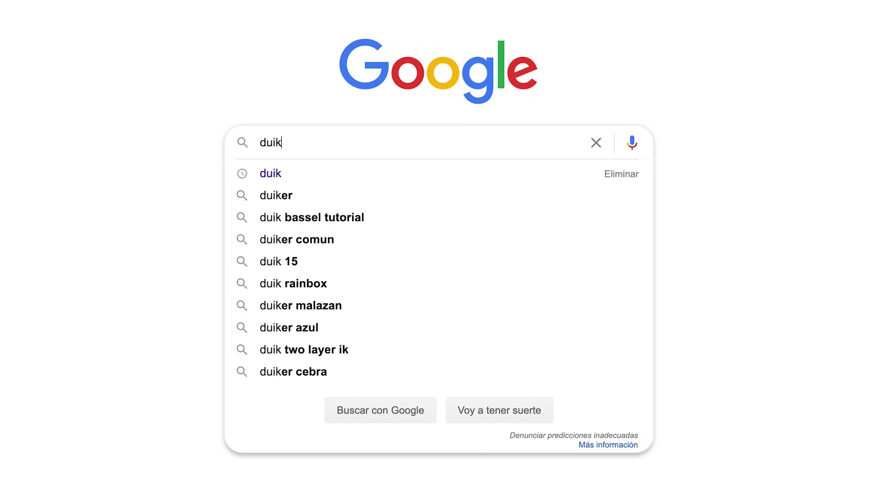
# - Search Google for 'duik' and open Hero Studio's 'ya puedes descargar duik bassel' article
pyautogui.click(262, 173)
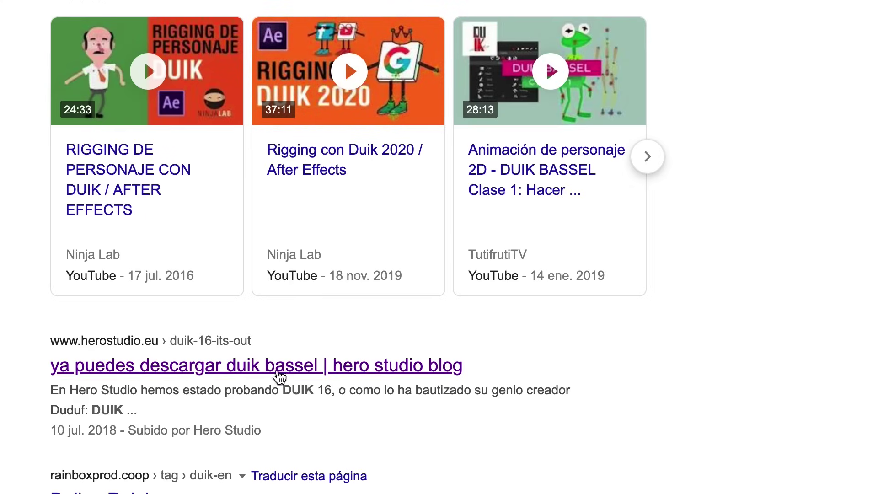
pyautogui.click(121, 370)
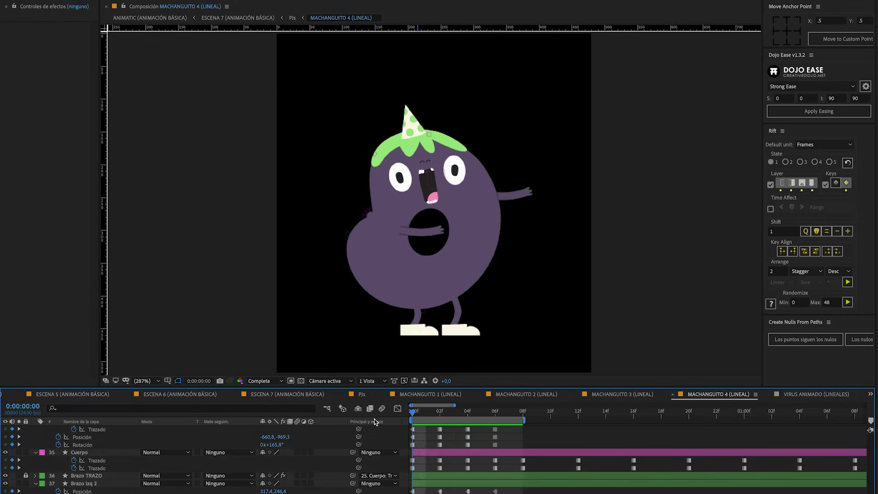
# - Play the MACHANGUITO 4 preview, then close the Duik Bassel panel with Cerrar panel
pyautogui.press('space')
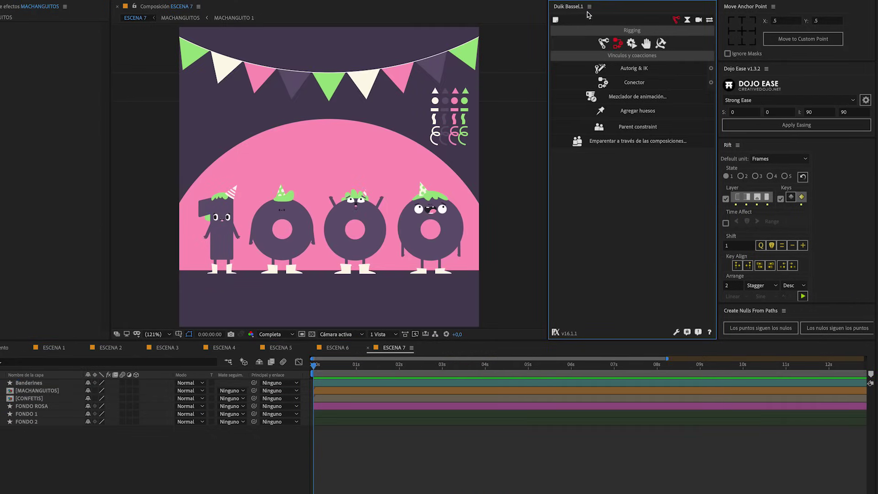
pyautogui.click(589, 7)
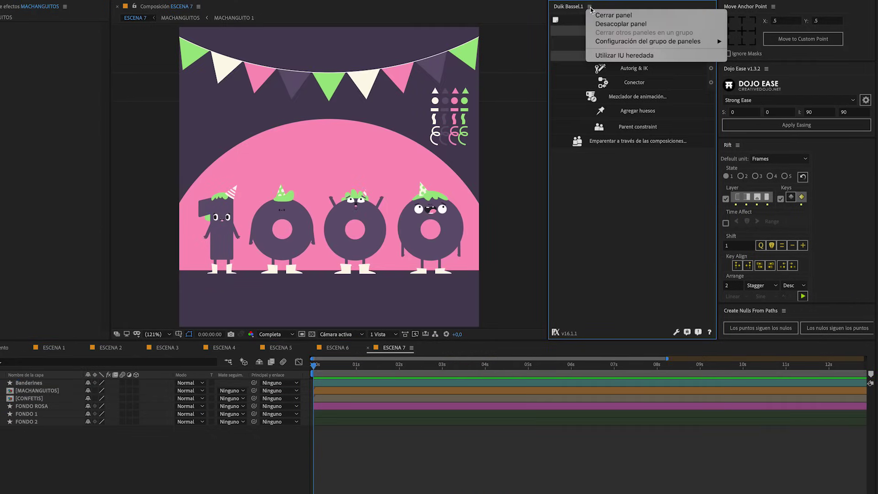
pyautogui.click(606, 16)
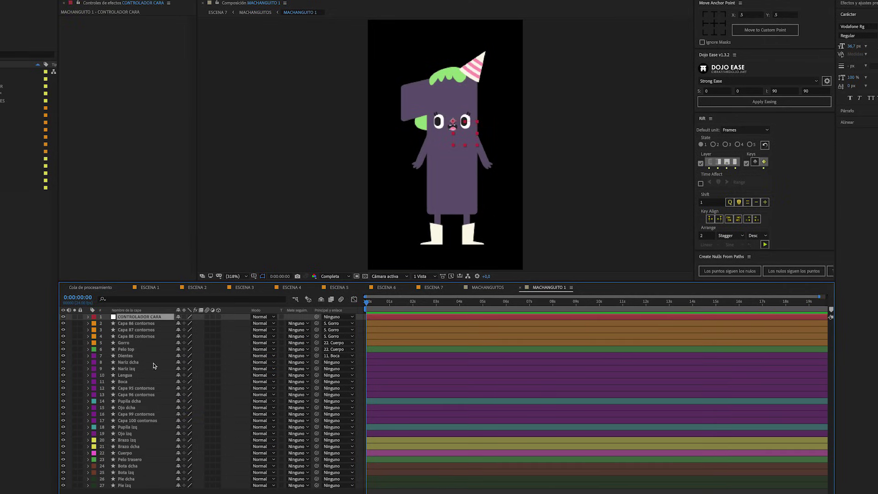
# - Parent the noses and mouth to CONTROLADOR CARA, the controller to Cuerpo, and eye parts to their eyes
pyautogui.moveTo(317, 363); pyautogui.dragTo(137, 316)
pyautogui.moveTo(316, 316); pyautogui.dragTo(124, 453)
pyautogui.moveTo(316, 387); pyautogui.dragTo(126, 408)
pyautogui.moveTo(316, 414); pyautogui.dragTo(124, 433)
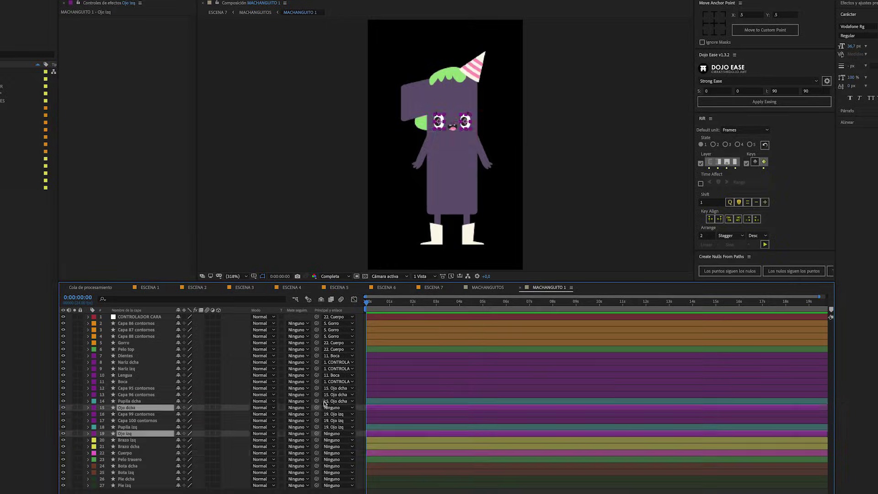
pyautogui.moveTo(317, 440); pyautogui.dragTo(125, 453)
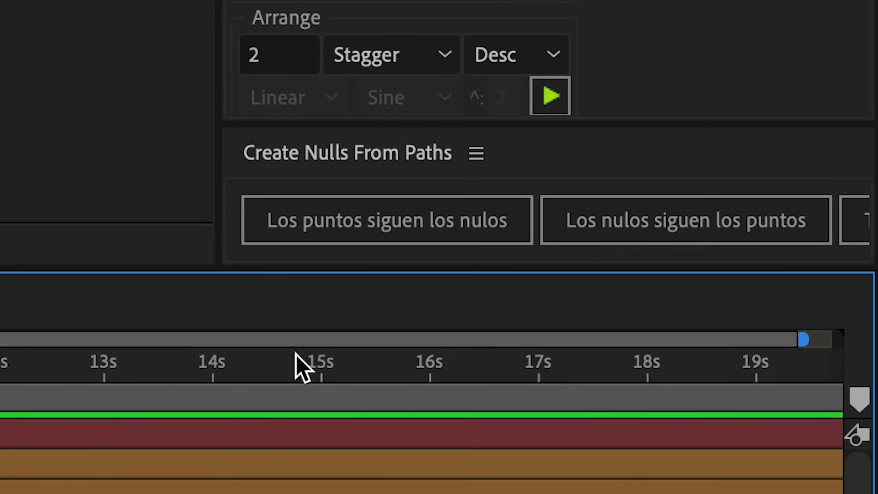
# - Create nulls that follow Cuerpo's path points and parent the Brazo izq arm to one
pyautogui.click(392, 165)
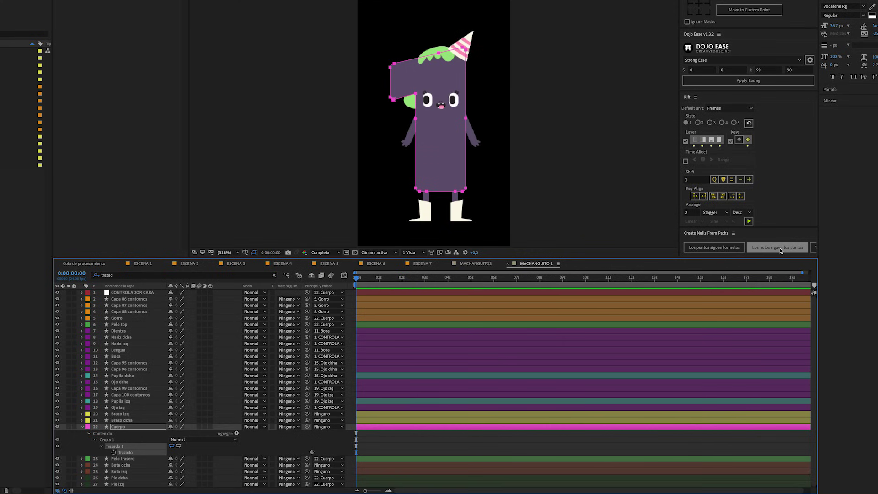
pyautogui.click(780, 248)
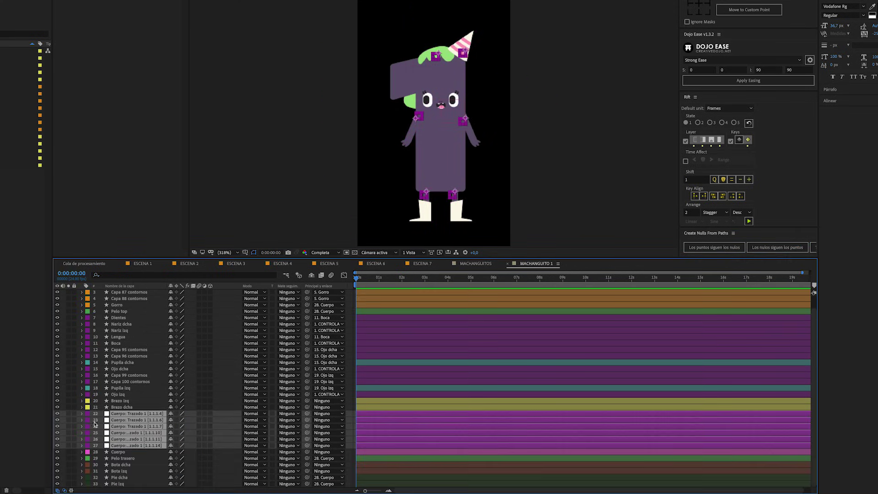
pyautogui.click(121, 407)
pyautogui.click(120, 400)
pyautogui.moveTo(307, 400); pyautogui.dragTo(176, 424)
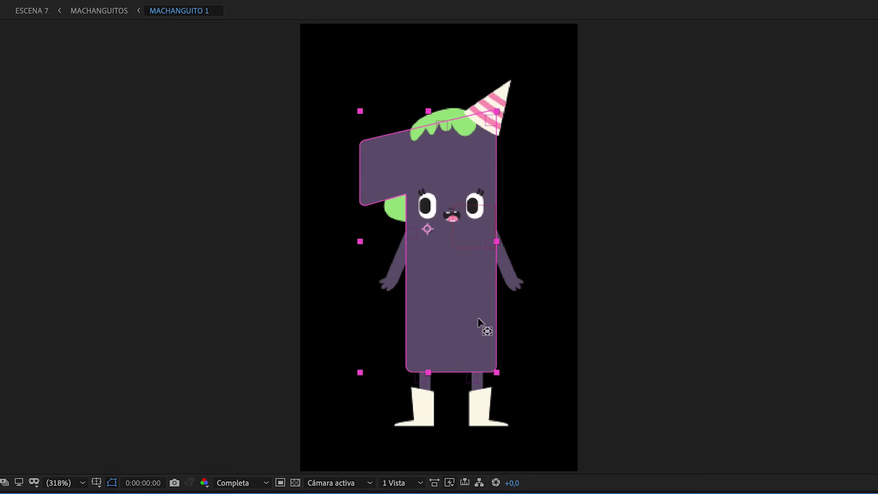
# - Test-rotate and bend the top points of the 1 shape, then undo it
pyautogui.moveTo(333, 88); pyautogui.dragTo(573, 231)
pyautogui.doubleClick(433, 207)
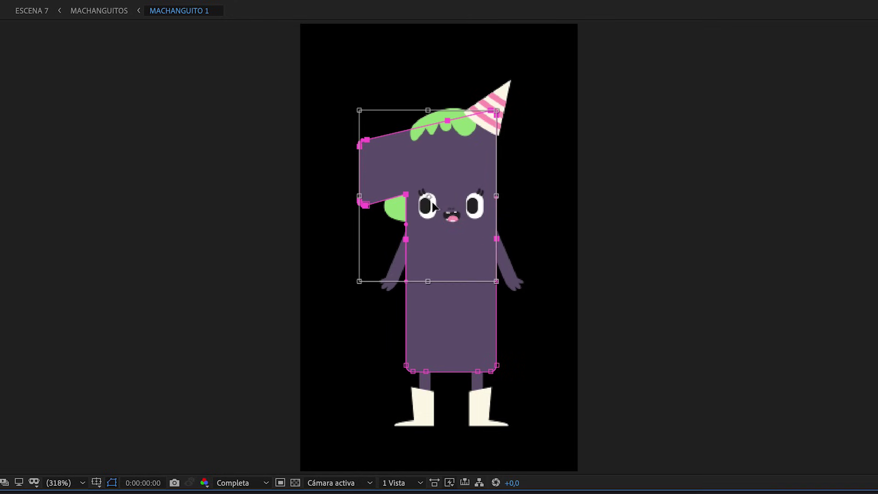
pyautogui.moveTo(434, 207); pyautogui.dragTo(491, 251)
pyautogui.moveTo(503, 103); pyautogui.dragTo(416, 135)
pyautogui.hotkey('ctrl', 'z')
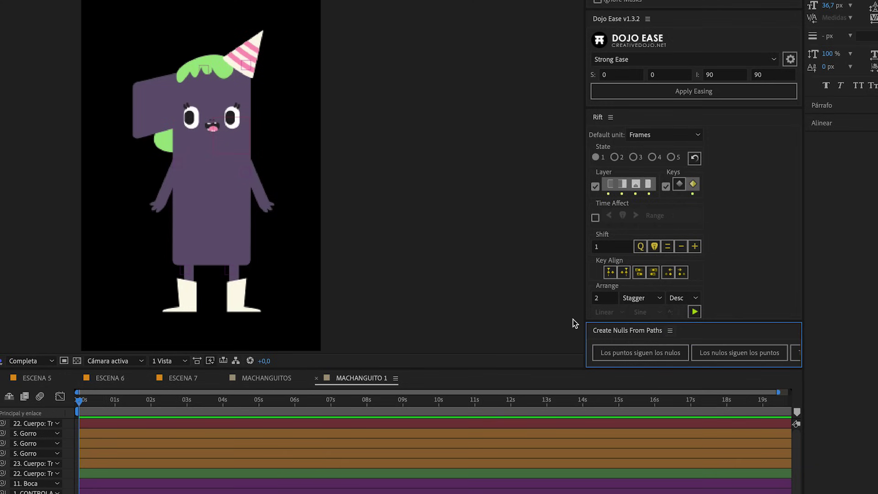
# - Bring up the Create Nulls From Paths script panel and undo the body path change
pyautogui.click(227, 6)
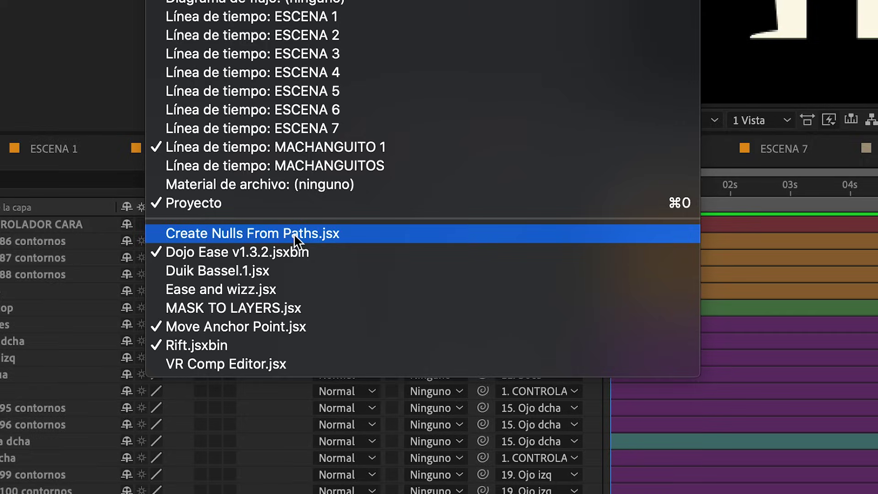
pyautogui.click(288, 419)
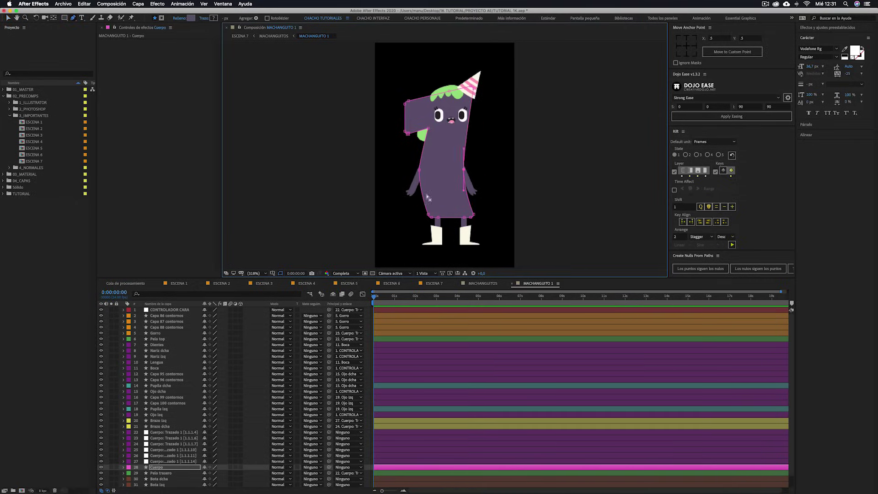
pyautogui.hotkey('ctrl', 'z')
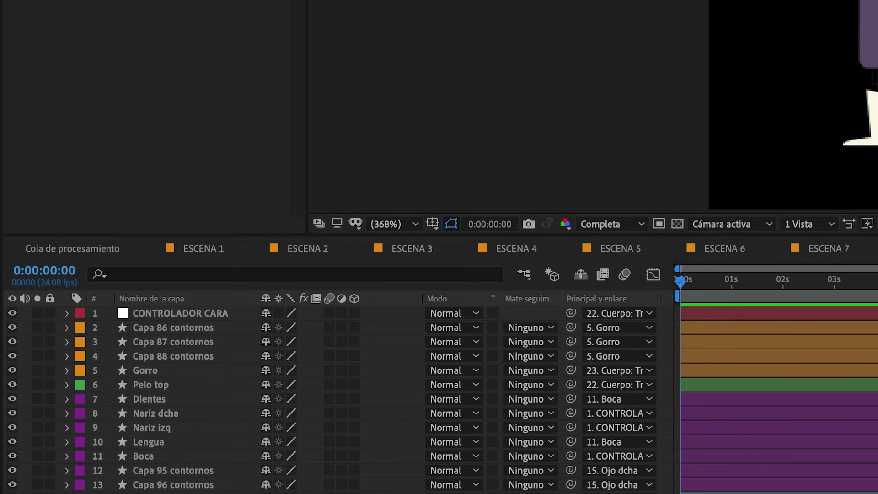
# - Create the ANIMATIC composition at 1080×1080, 24 fps, 25 seconds long
pyautogui.hotkey('ctrl', 'n')
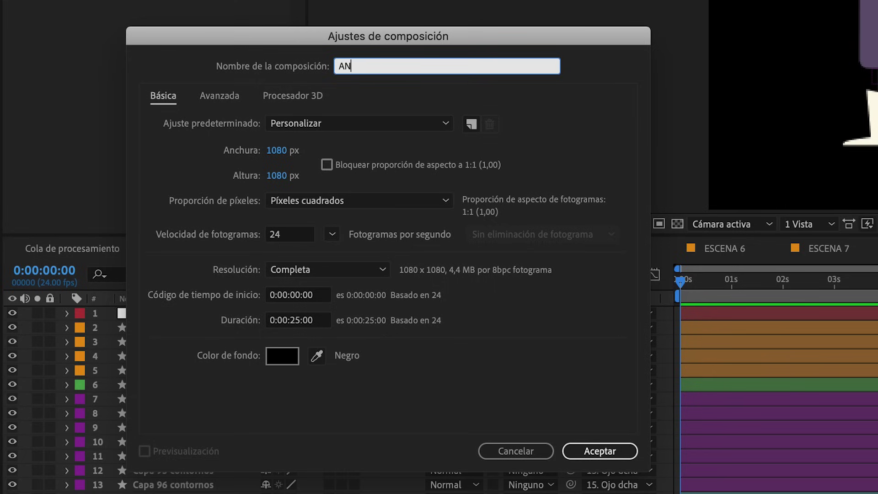
pyautogui.click(616, 450)
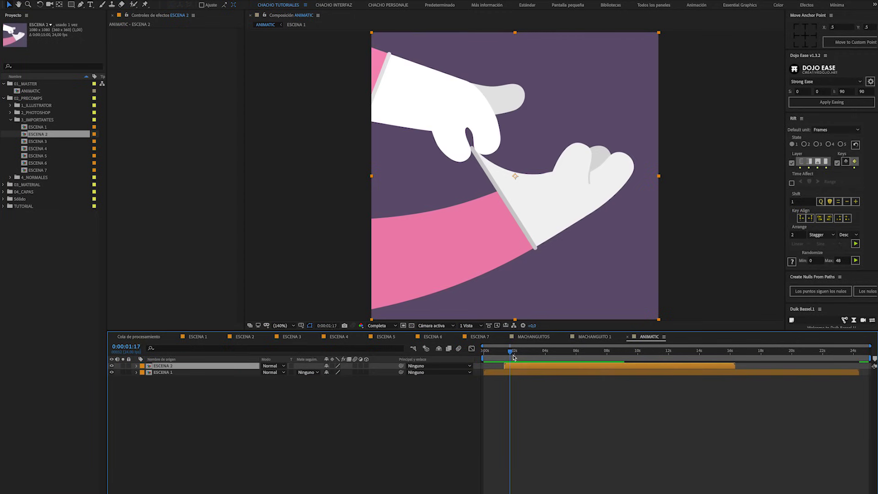
pyautogui.moveTo(536, 364)
pyautogui.mouseDown()
pyautogui.moveTo(536, 356)
pyautogui.moveTo(579, 366)
pyautogui.mouseUp()
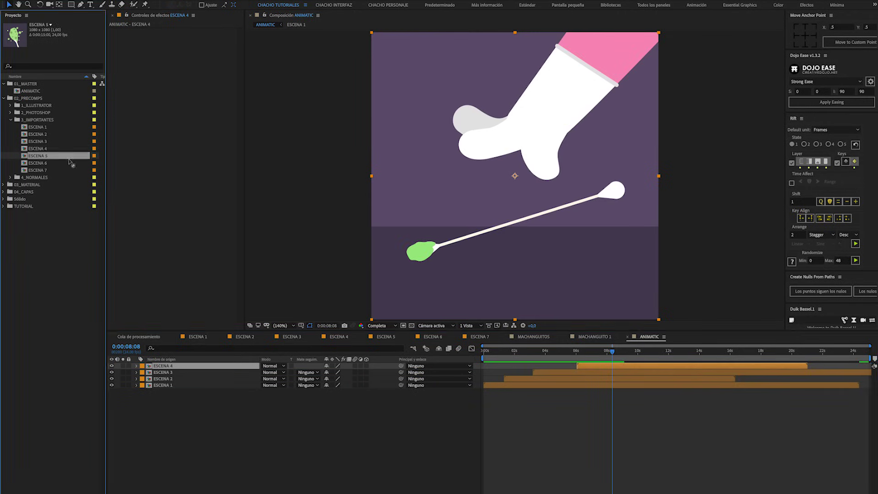
pyautogui.moveTo(70, 162); pyautogui.dragTo(610, 349)
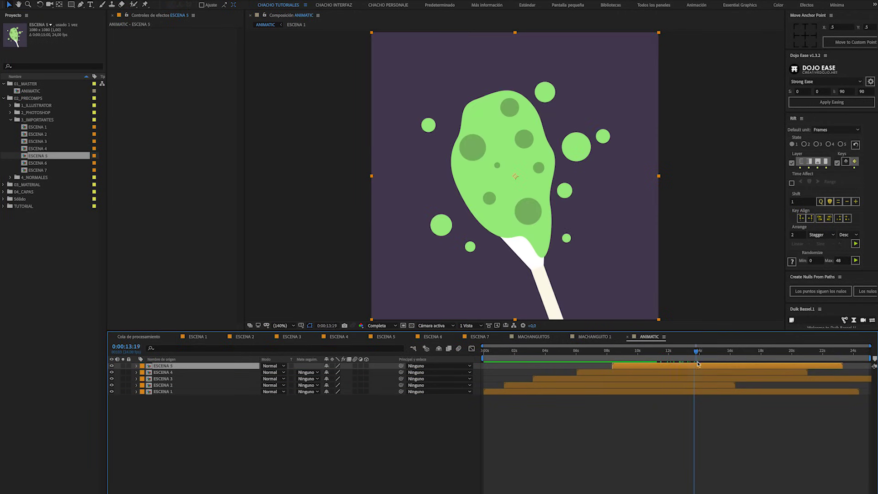
pyautogui.moveTo(703, 366); pyautogui.dragTo(703, 356)
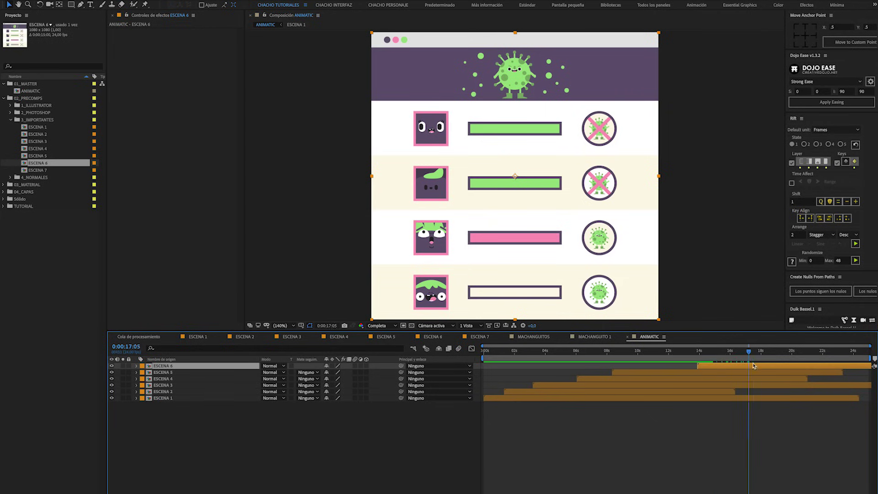
pyautogui.moveTo(764, 367); pyautogui.dragTo(764, 366)
pyautogui.click(558, 397)
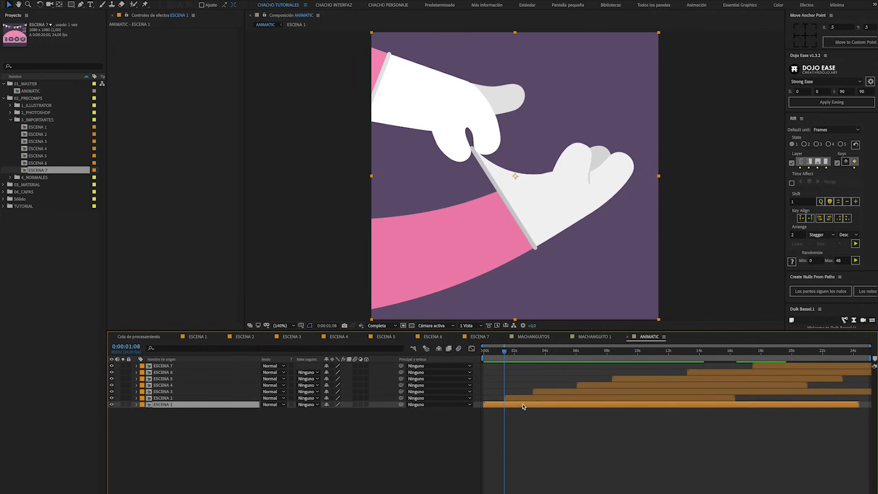
pyautogui.click(532, 351)
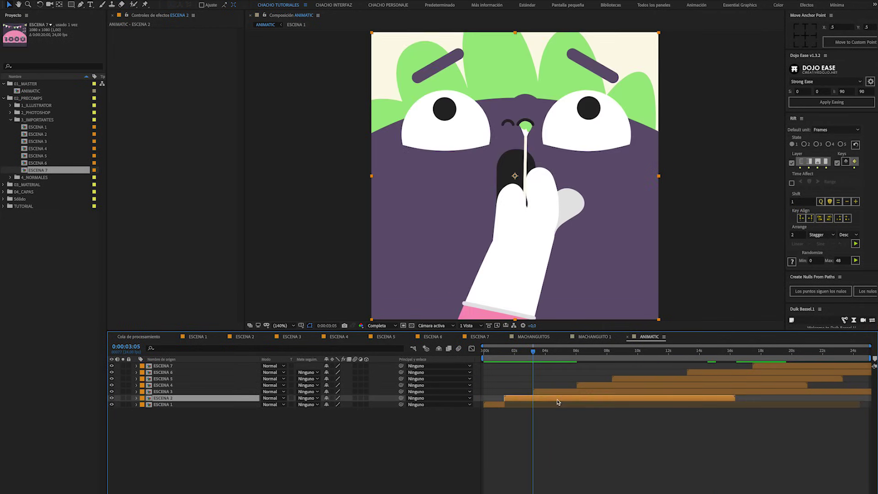
pyautogui.hotkey('alt', ']')
pyautogui.press('k')
pyautogui.click(581, 392)
pyautogui.hotkey('alt', ']')
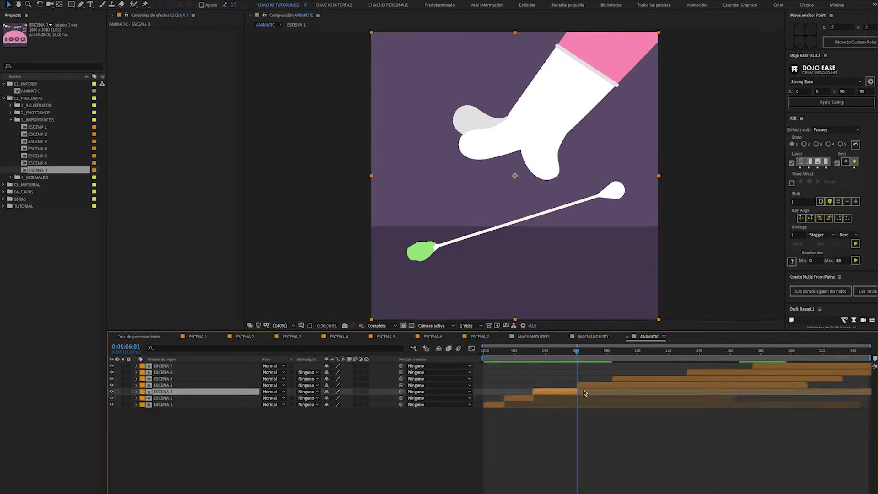
pyautogui.press('k')
pyautogui.click(626, 385)
pyautogui.hotkey('alt', ']')
pyautogui.press('k')
pyautogui.click(698, 379)
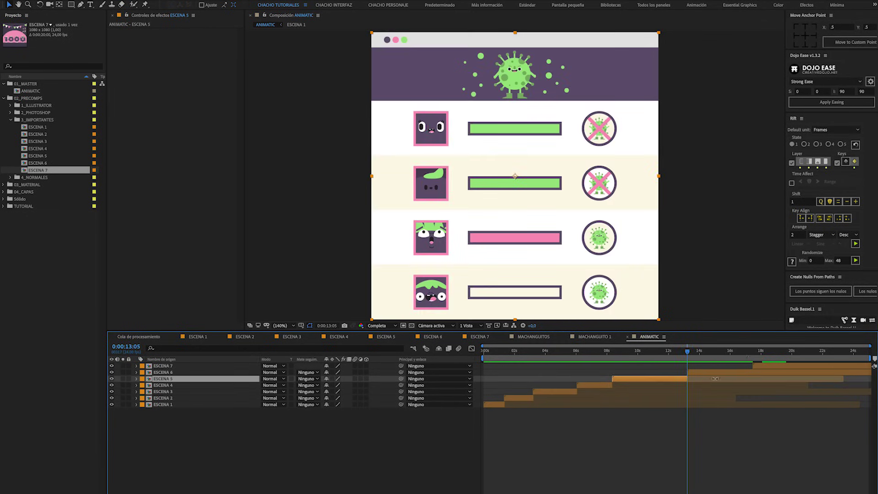
pyautogui.press('k')
pyautogui.click(757, 373)
pyautogui.press('Home')
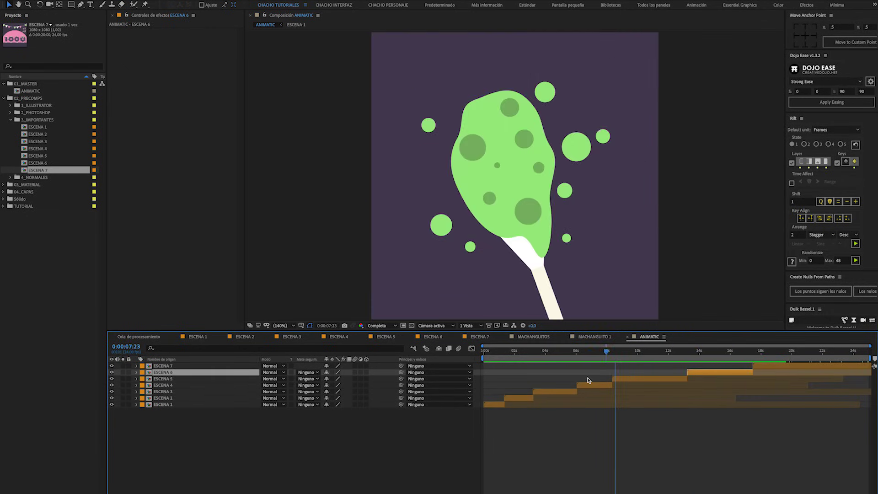
pyautogui.moveTo(448, 409); pyautogui.dragTo(591, 432)
pyautogui.moveTo(654, 440); pyautogui.dragTo(677, 440)
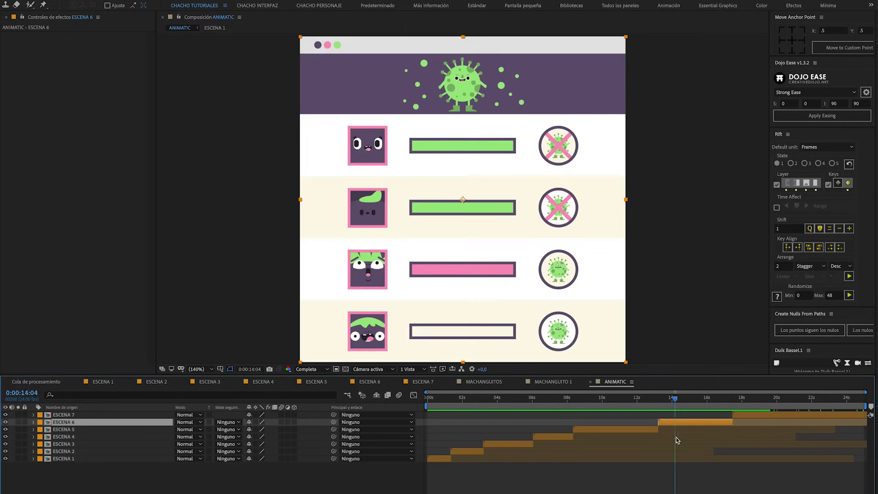
pyautogui.moveTo(741, 441); pyautogui.dragTo(765, 441)
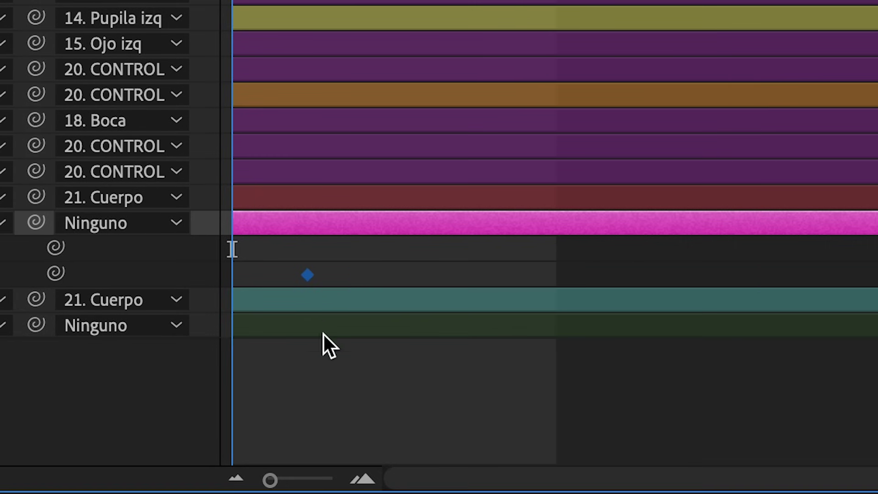
# - Set Cuerpo's Y position keyframe to Hold temporal interpolation and return to the scene start
pyautogui.rightClick(308, 276)
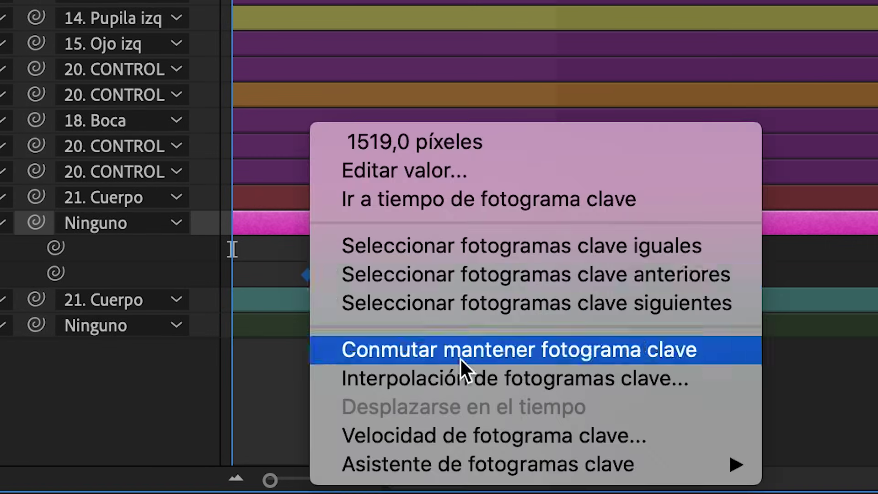
pyautogui.click(492, 383)
pyautogui.click(557, 111)
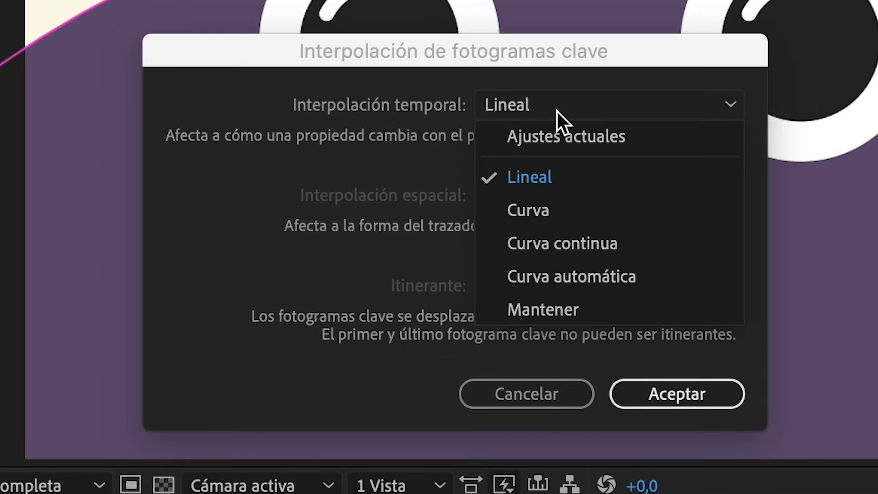
pyautogui.click(544, 310)
pyautogui.click(710, 407)
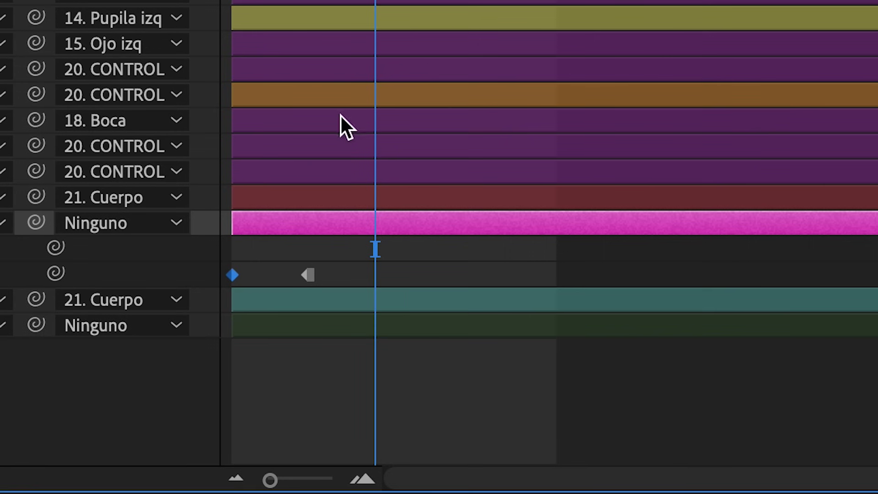
pyautogui.press('Home')
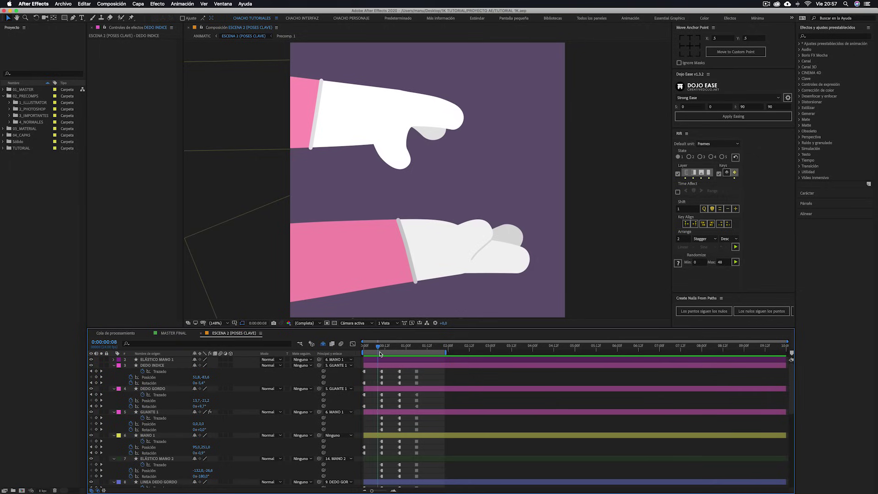
# - Scrub the glove scene to 1:06, reveal its keyframes, step through poses and preview playback
pyautogui.moveTo(380, 353); pyautogui.dragTo(401, 362)
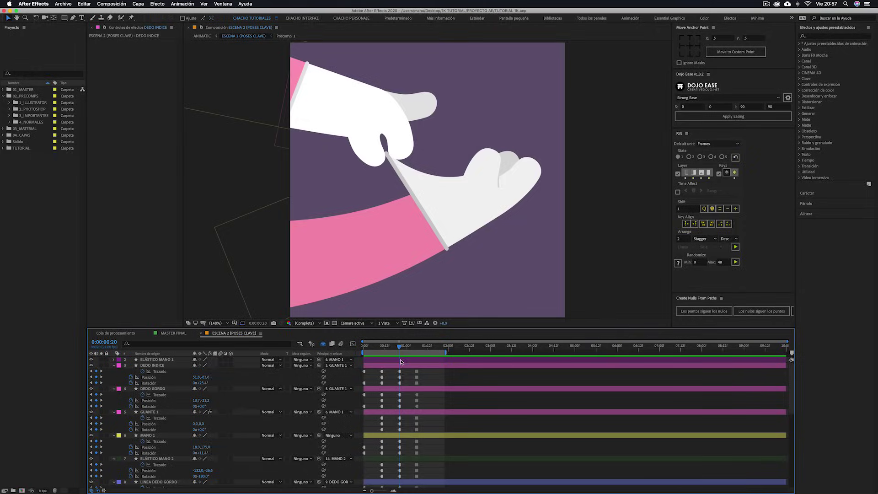
pyautogui.moveTo(411, 365); pyautogui.dragTo(419, 370)
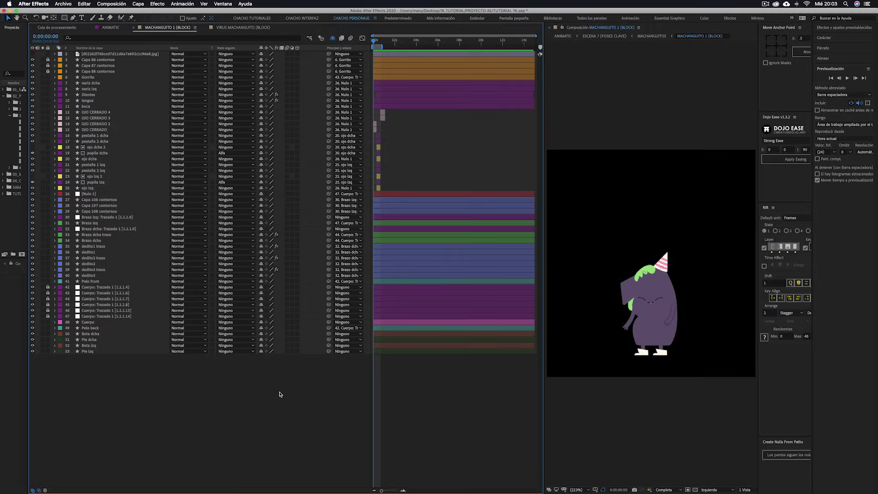
pyautogui.press('u')
pyautogui.press('=')
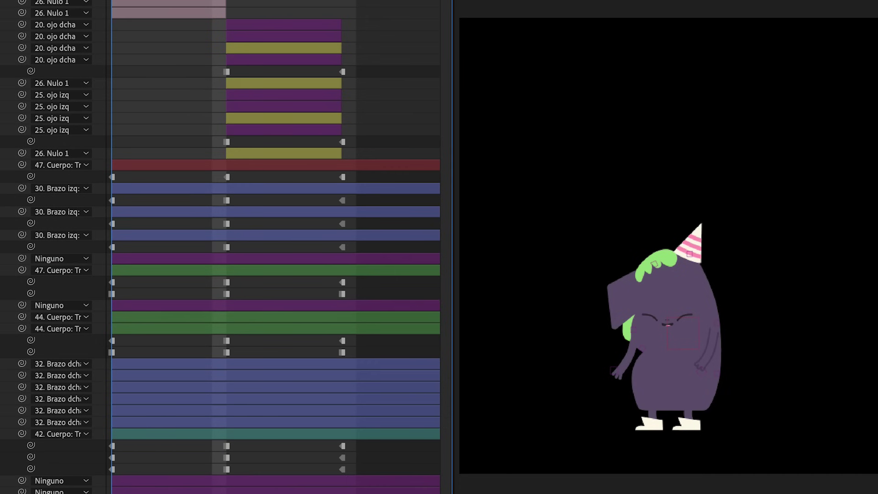
pyautogui.press('k')
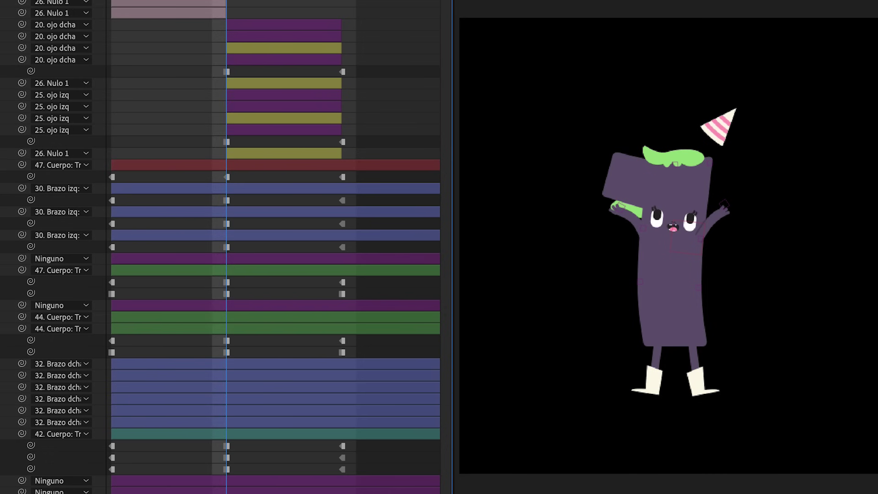
pyautogui.press('space')
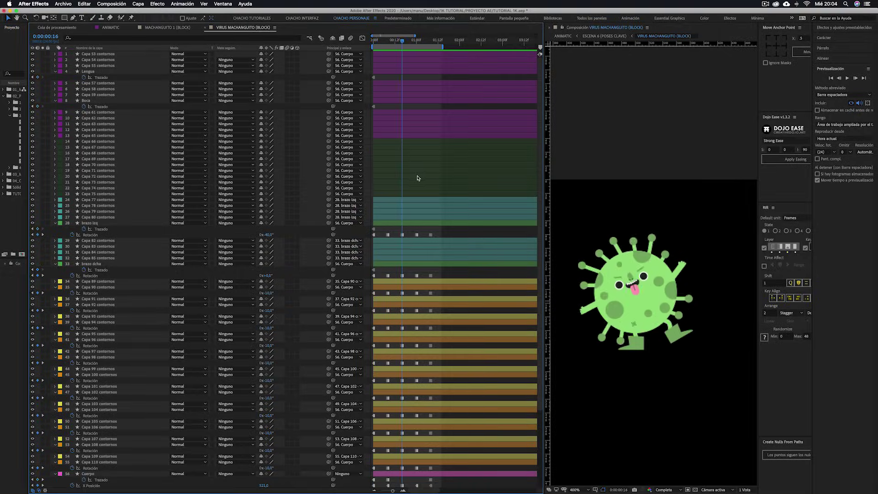
pyautogui.press('k')
pyautogui.press('space')
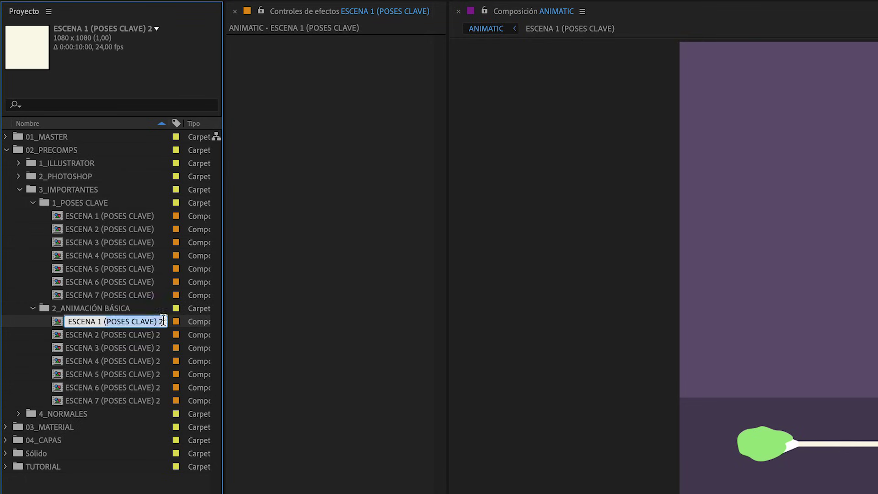
# - Commit the ESCENA (ANIMACIÓN BÁSICA) comp names in turn and move up to the next scene layer
pyautogui.click(109, 335)
pyautogui.press('Return')
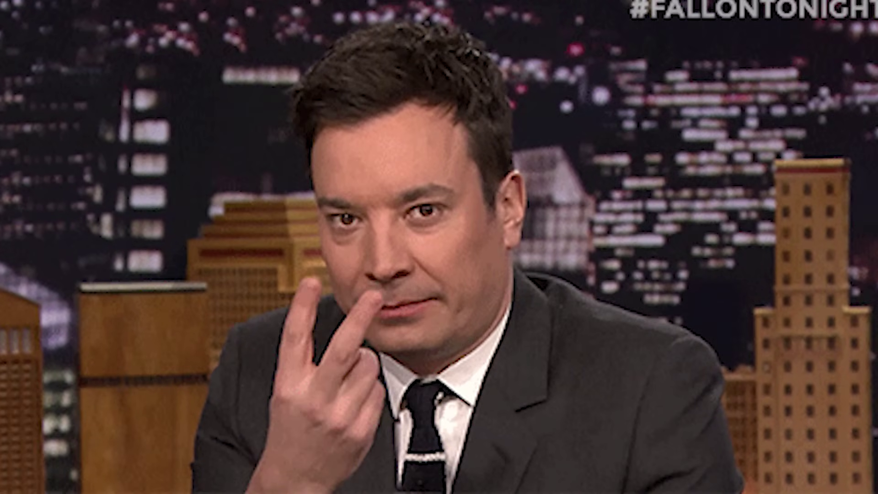
pyautogui.hotkey('ctrl', 'Up')
pyautogui.hotkey('ctrl', 'Up')
pyautogui.hotkey('ctrl', 'Up')
pyautogui.hotkey('ctrl', 'Up')
pyautogui.hotkey('ctrl', 'Up')
pyautogui.hotkey('ctrl', 'Up')
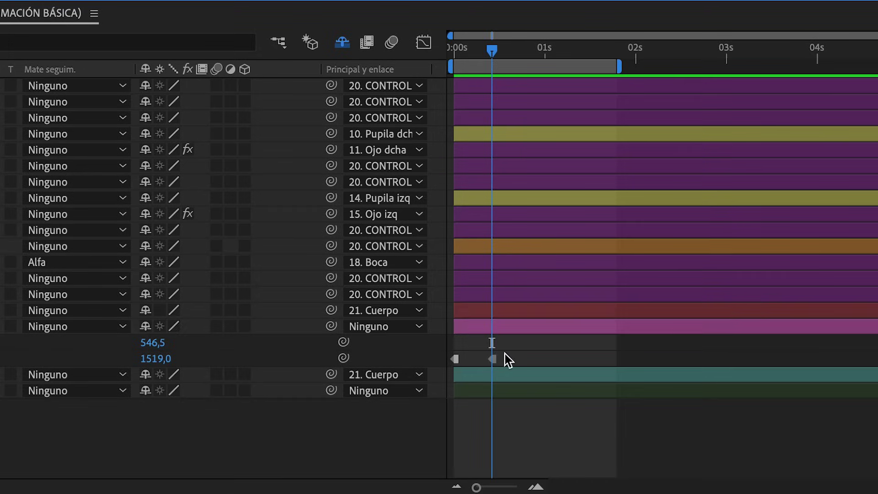
# - Switch Cuerpo's position keyframes from hold to linear, then open the VIRUS ANIMADO precomp
pyautogui.click(471, 443)
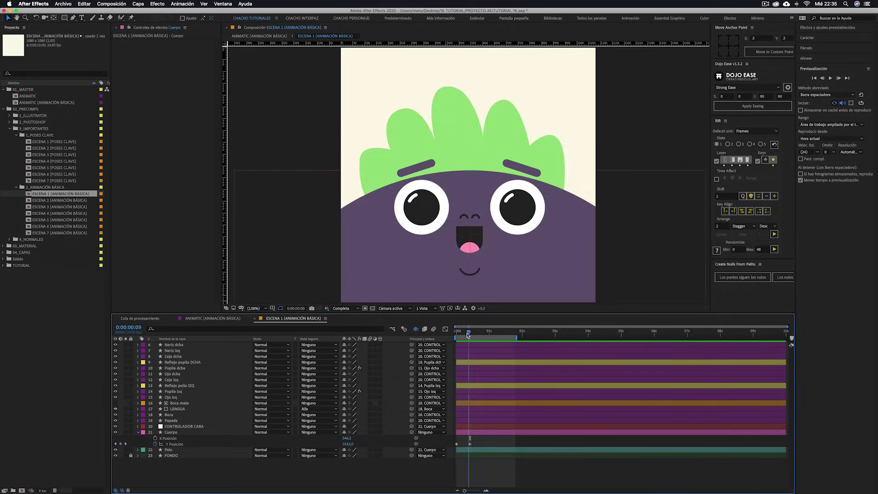
pyautogui.press('Home')
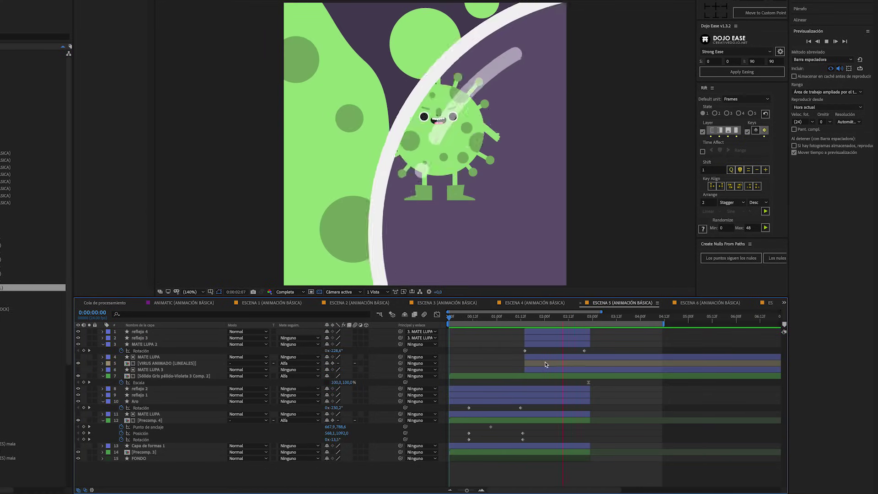
pyautogui.doubleClick(545, 365)
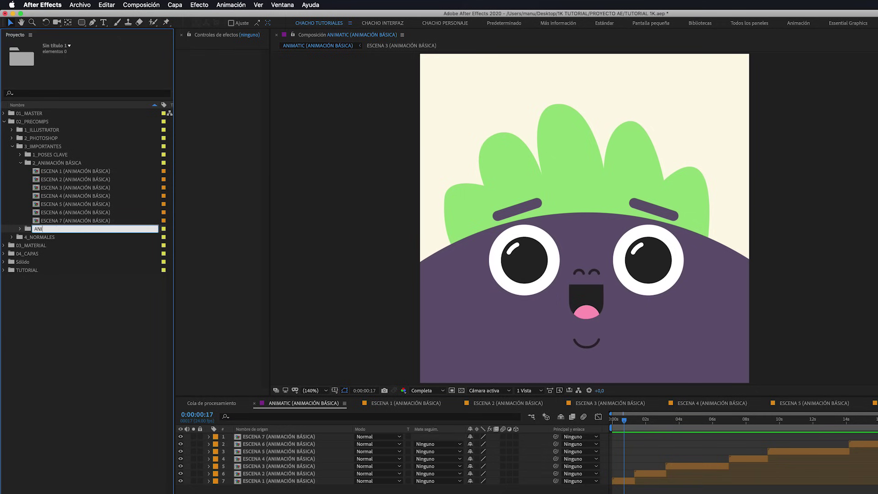
# - Name the new folder 3_ANIMACIÓN FINAL and move the duplicated scene comps into it
pyautogui.write('3_')
pyautogui.press('Return')
pyautogui.click(73, 171)
pyautogui.keyDown('shift'); pyautogui.click(76, 220); pyautogui.keyUp('shift')
pyautogui.hotkey('ctrl', 'd')
pyautogui.moveTo(77, 222); pyautogui.dragTo(55, 286)
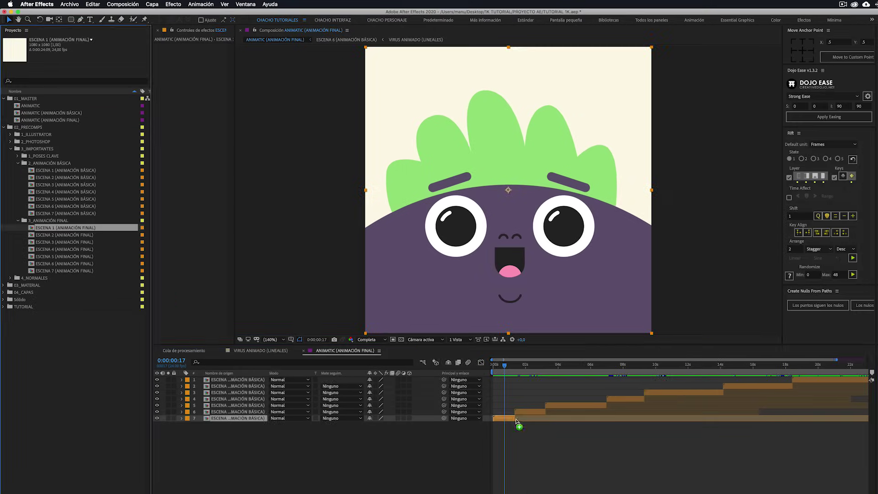
# - Swap the ANIMATIC (ANIMACIÓN FINAL) scene layers for their ANIMACIÓN FINAL versions and label them green
pyautogui.click(117, 121)
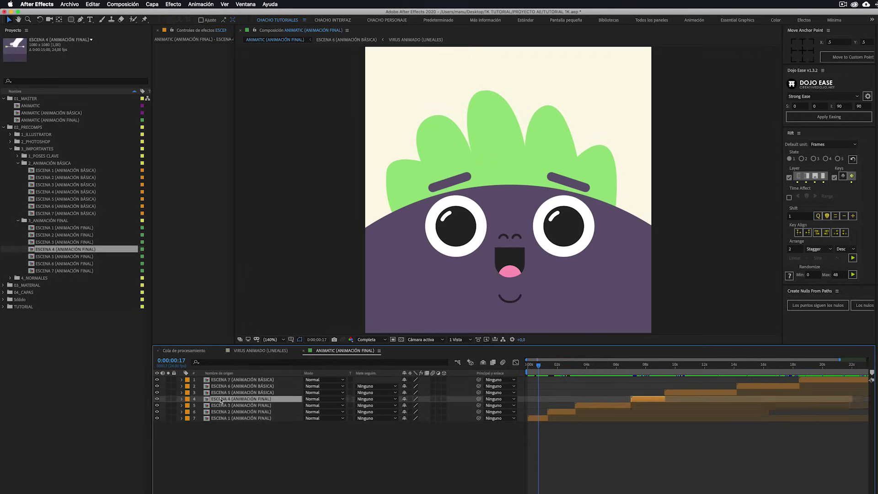
pyautogui.click(188, 412)
pyautogui.click(201, 471)
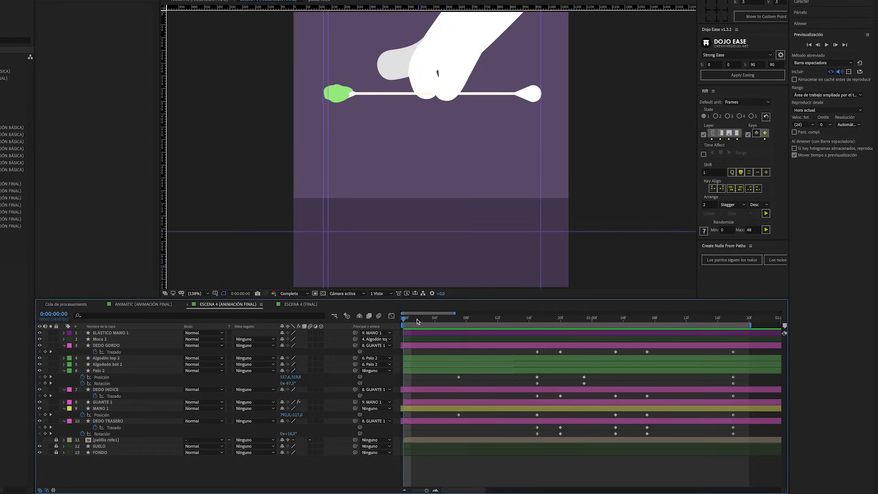
pyautogui.moveTo(448, 350); pyautogui.dragTo(734, 436)
# - Apply Easy Ease to all the selected keyframes in ESCENA 4
pyautogui.rightClick(733, 436)
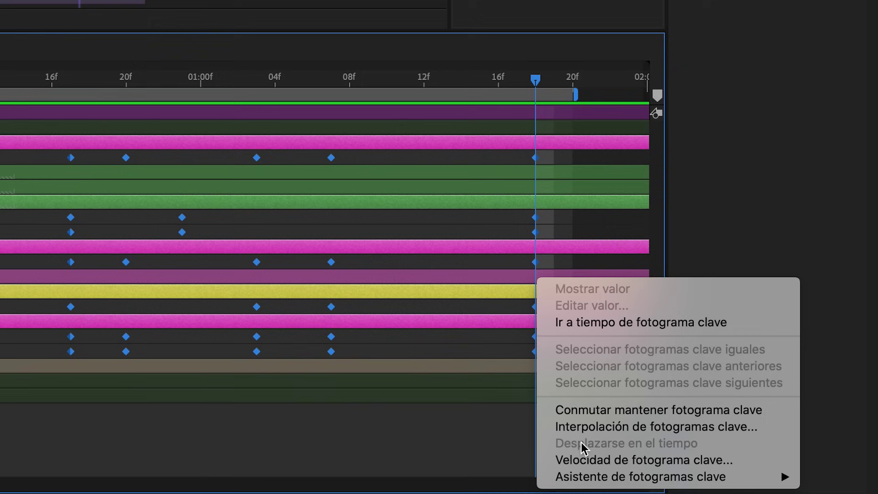
pyautogui.moveTo(755, 491)
pyautogui.click(414, 427)
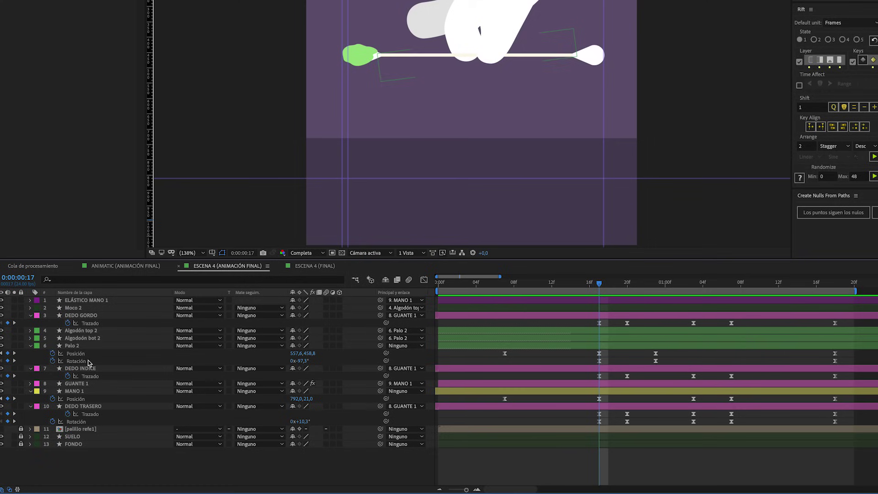
# - Shift the Palo 2 stick's one-second keyframes one frame later and check its curves and playback
pyautogui.click(173, 384)
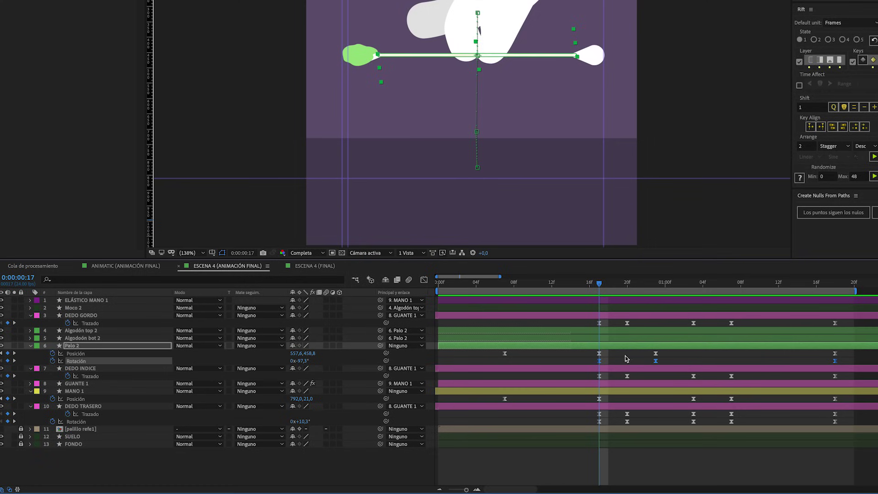
pyautogui.moveTo(560, 381); pyautogui.dragTo(591, 366)
pyautogui.click(591, 327)
pyautogui.moveTo(671, 361); pyautogui.dragTo(675, 361)
pyautogui.hotkey('shift', 'F3')
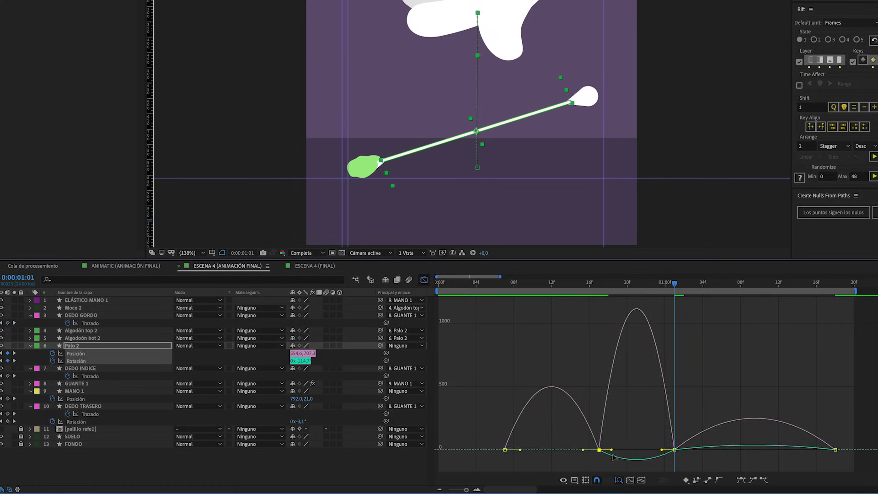
pyautogui.press('space')
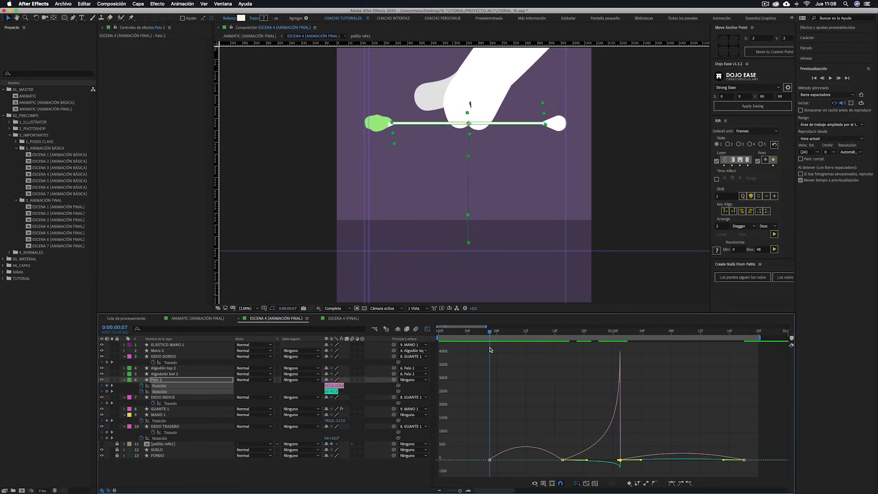
pyautogui.hotkey('shift', 'F3')
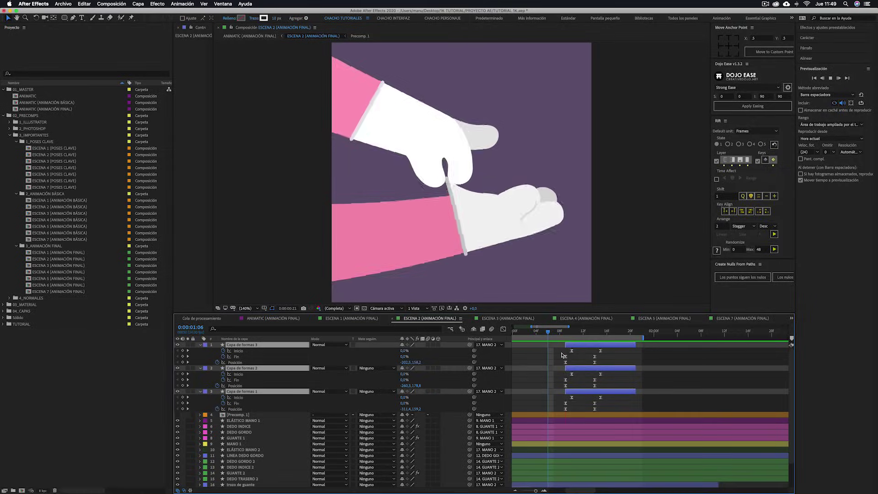
# - Go to the 1:10 hand pose and step one frame forward to the mucus frame
pyautogui.moveTo(563, 333); pyautogui.dragTo(570, 337)
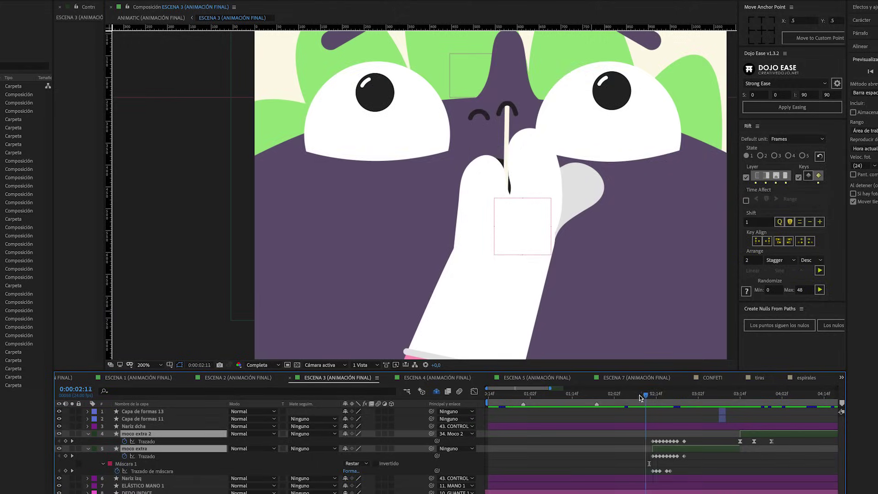
pyautogui.press('pagedown')
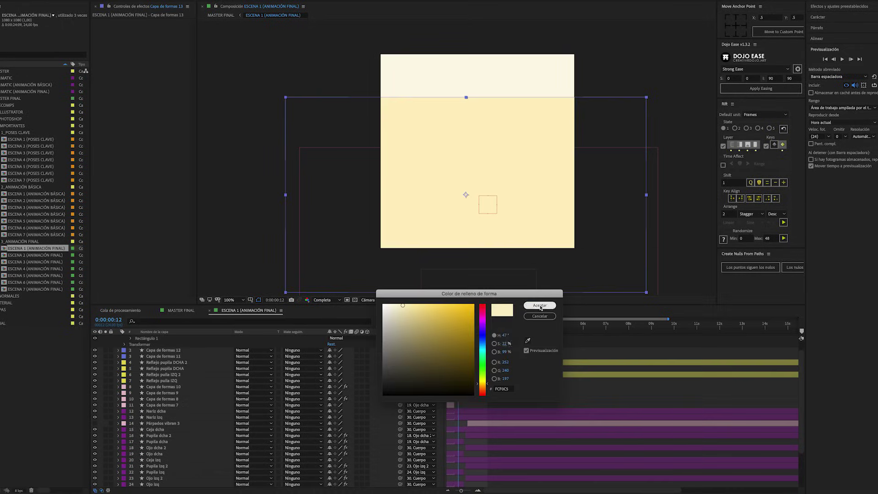
# - Apply Fast Box Blur and Alpha Noise to the cream layer, adding a random-seed expression
pyautogui.write('ráp')
pyautogui.moveTo(852, 29); pyautogui.dragTo(163, 115)
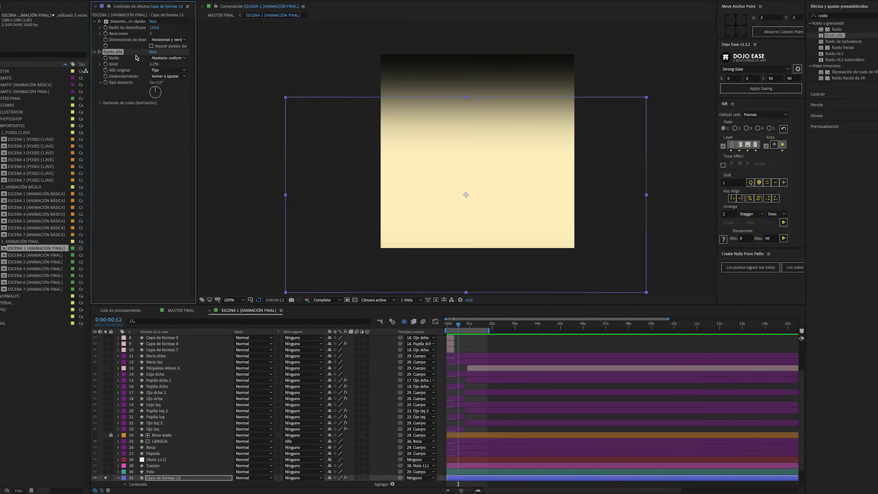
pyautogui.click(167, 70)
pyautogui.click(160, 80)
pyautogui.keyDown('alt'); pyautogui.click(106, 83); pyautogui.keyUp('alt')
pyautogui.write('r')
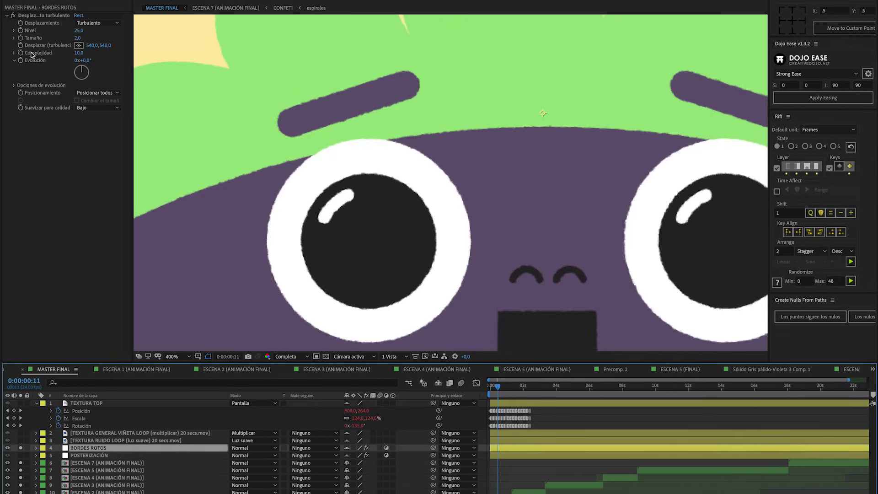
pyautogui.press(',')
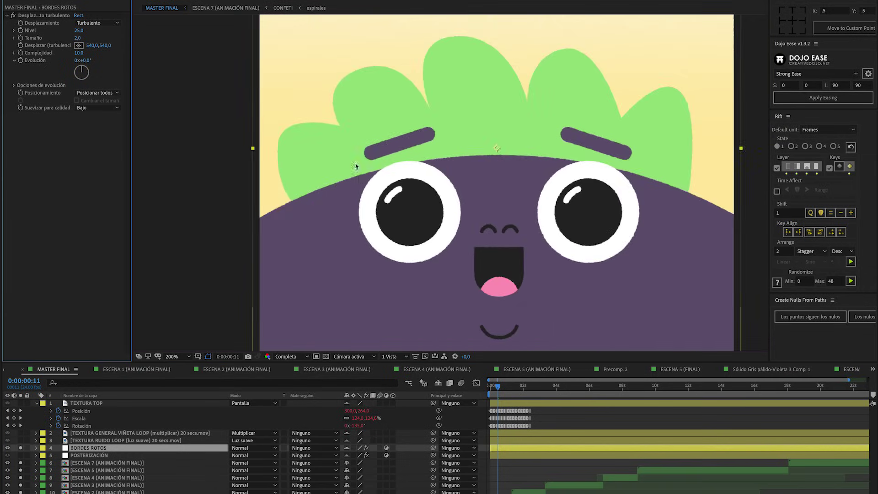
pyautogui.press('space')
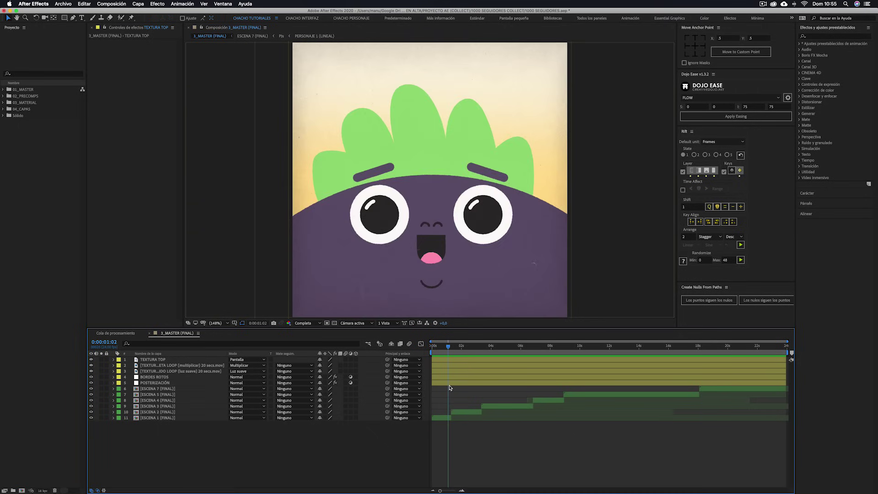
pyautogui.moveTo(449, 388); pyautogui.dragTo(491, 394)
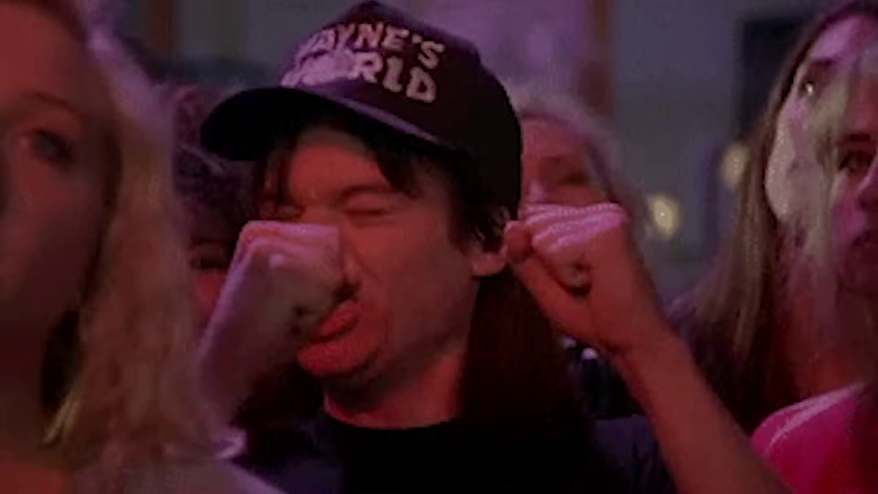
pyautogui.moveTo(580, 402); pyautogui.dragTo(638, 408)
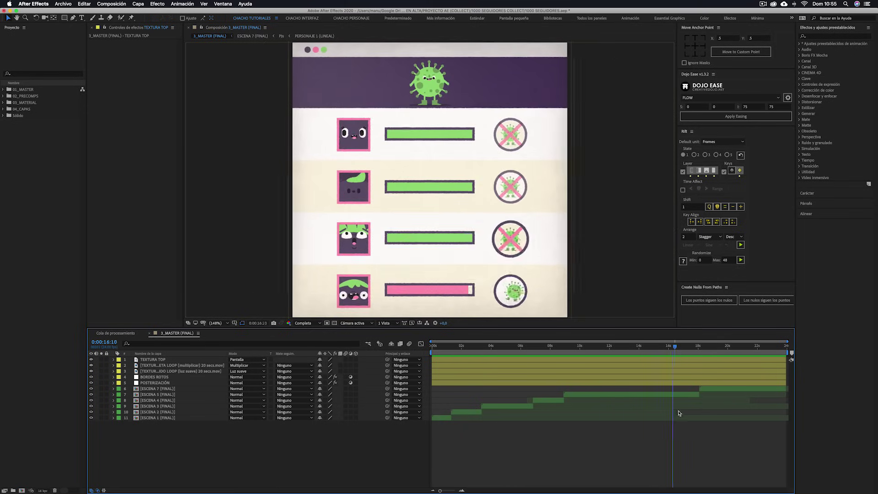
pyautogui.moveTo(692, 415); pyautogui.dragTo(706, 416)
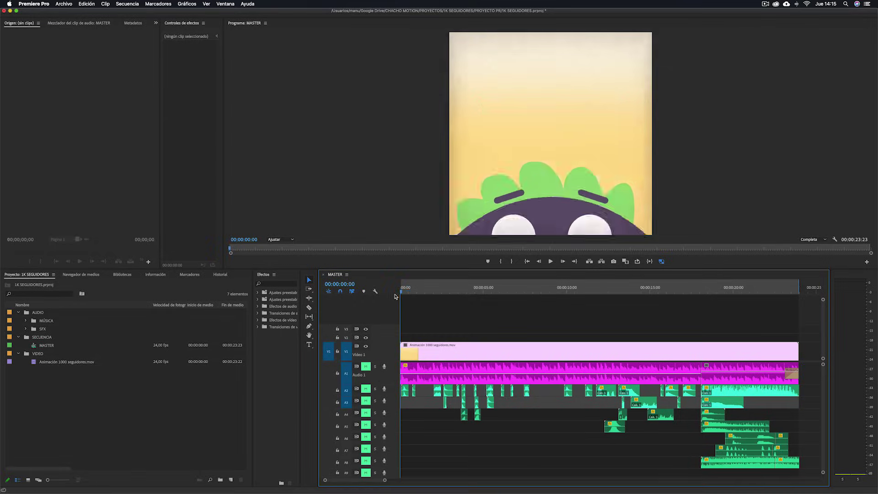
# - Unmute the music on track A1, play MASTER from the start, then start a search for 'bibl'
pyautogui.click(366, 367)
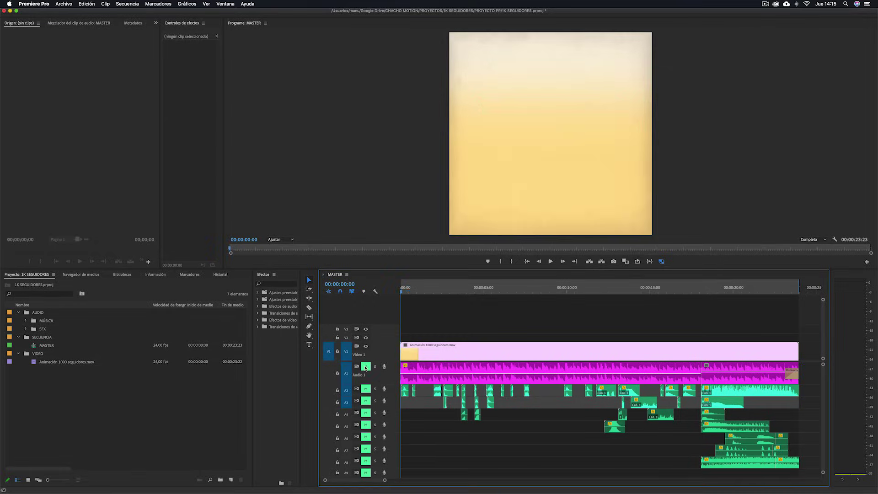
pyautogui.press('space')
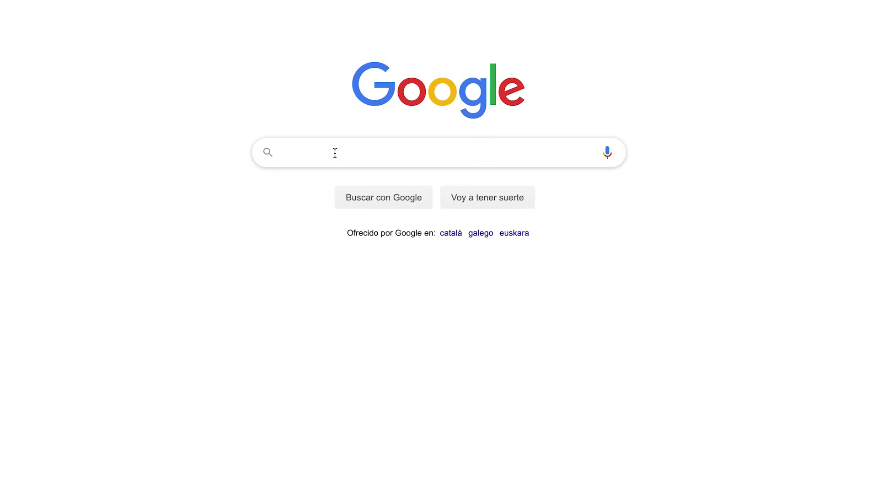
pyautogui.write('bibl')
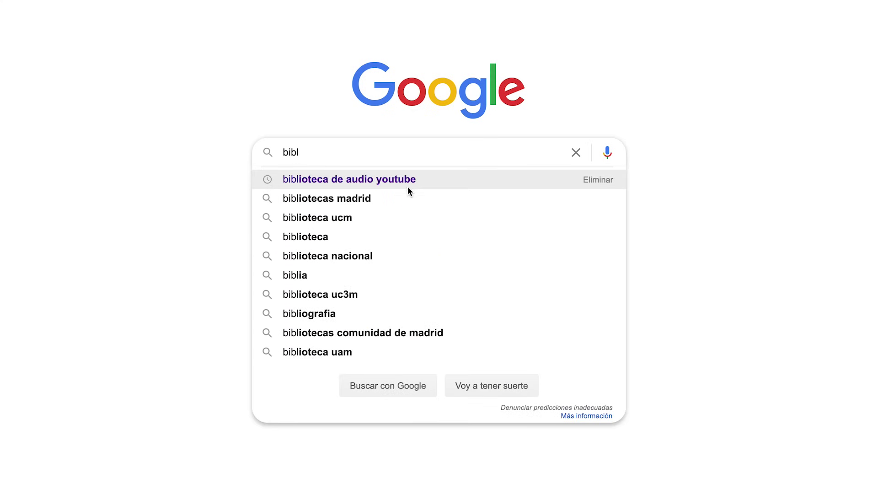
# - Go to the YouTube Audio Library and filter tracks by genre, Feliz mood and attribution
pyautogui.click(411, 184)
pyautogui.click(304, 193)
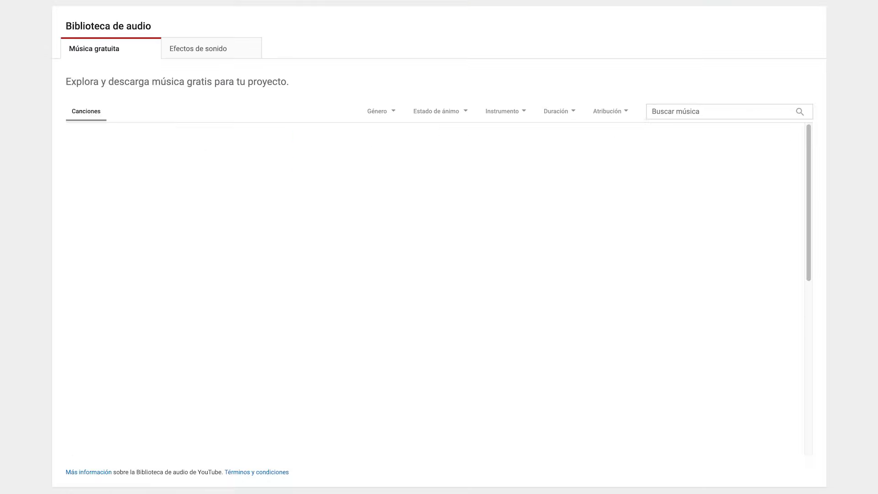
pyautogui.click(378, 115)
pyautogui.click(451, 116)
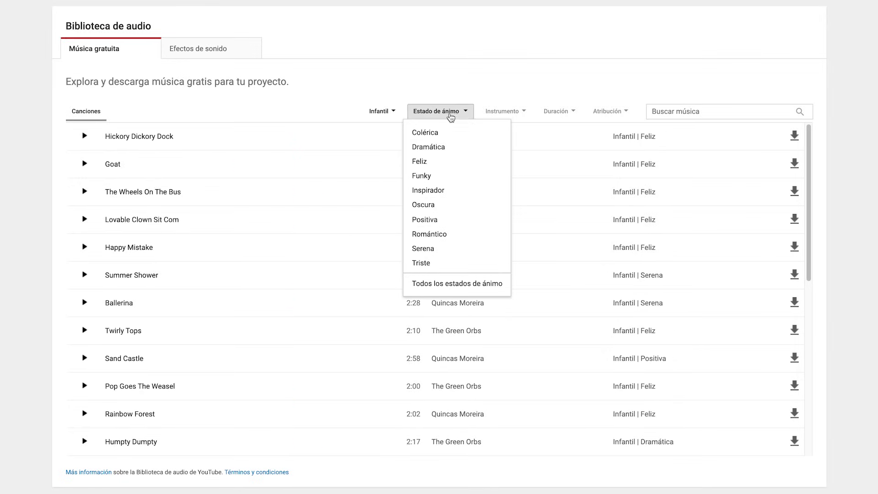
pyautogui.click(431, 161)
pyautogui.click(621, 117)
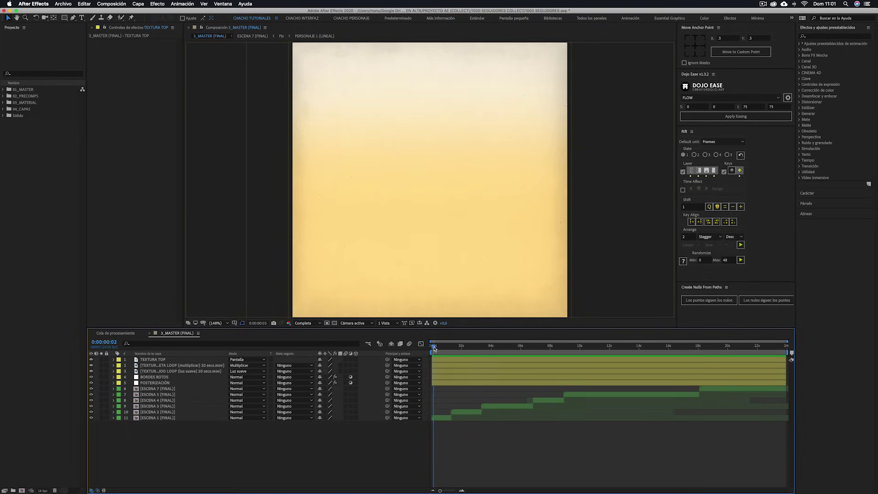
pyautogui.moveTo(434, 348); pyautogui.dragTo(442, 354)
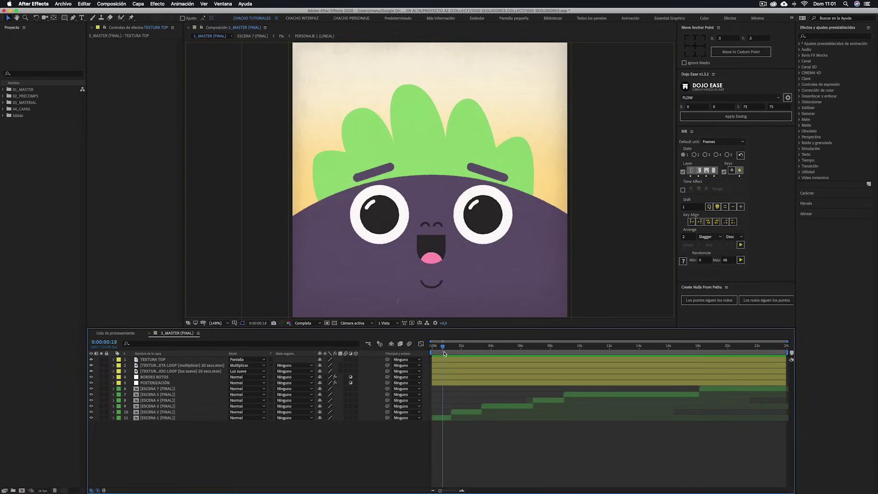
pyautogui.moveTo(446, 354); pyautogui.dragTo(713, 402)
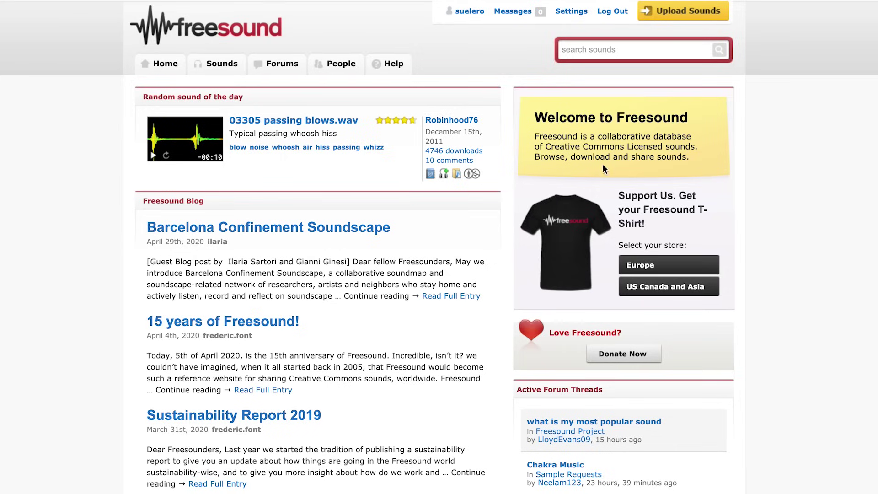
# - Search Freesound for 'blink' sounds
pyautogui.click(603, 50)
pyautogui.write('blink')
pyautogui.press('Return')
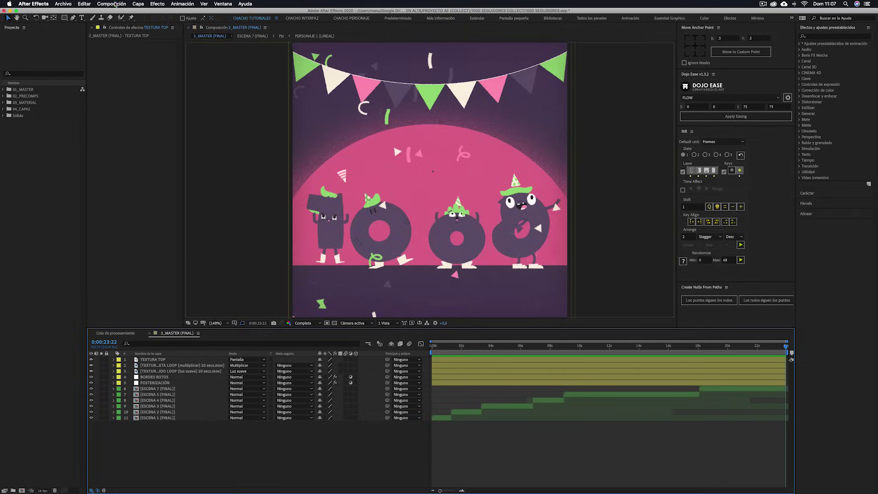
# - Queue 3_MASTER (FINAL) with the CHACHOMOTION ALTA CALIDAD output module and start rendering
pyautogui.click(115, 5)
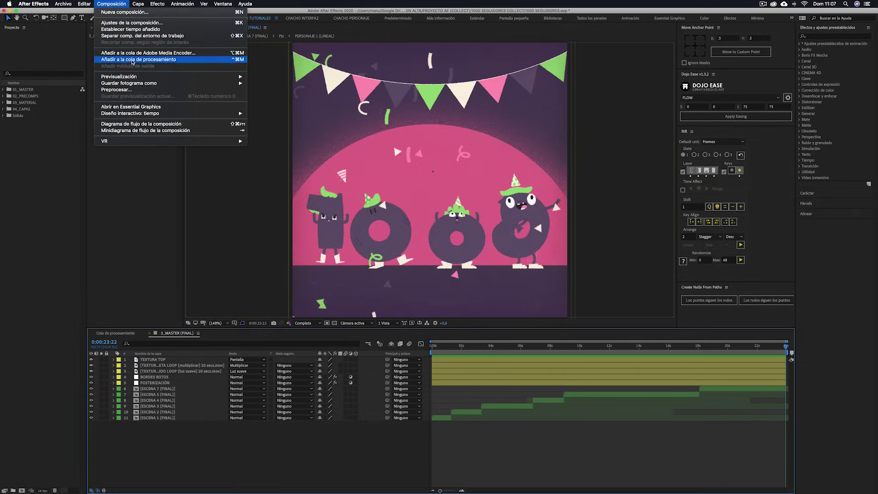
pyautogui.click(138, 60)
pyautogui.click(160, 379)
pyautogui.click(212, 403)
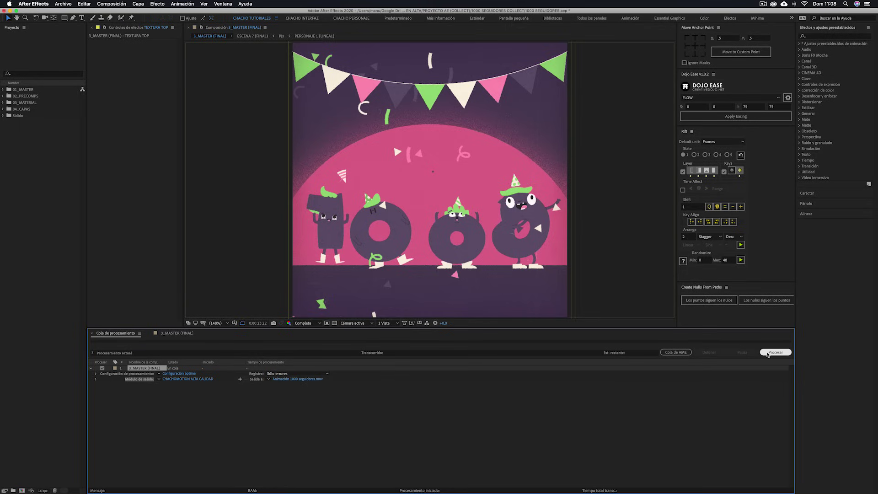
pyautogui.click(768, 353)
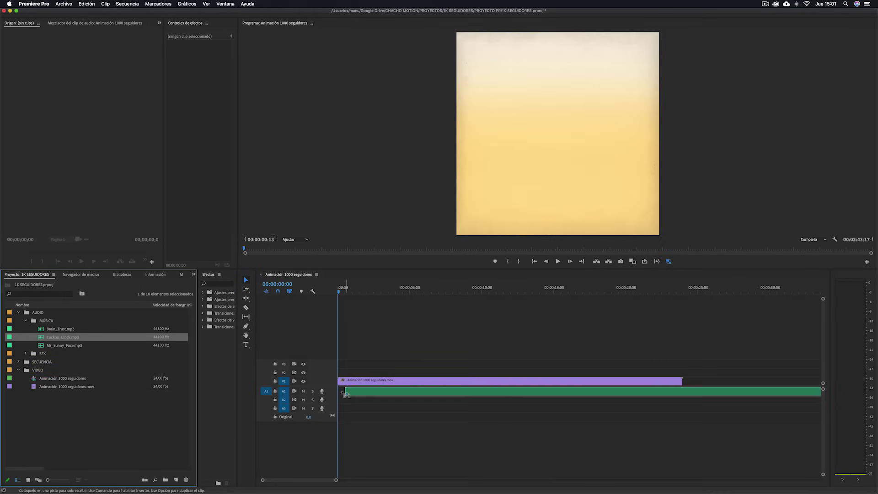
# - Change the label colour of a project item
pyautogui.moveTo(432, 401)
pyautogui.click(558, 443)
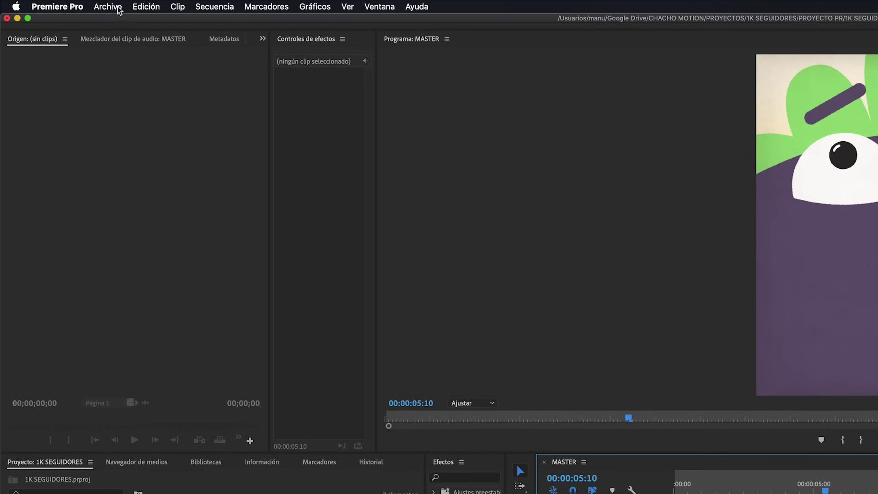
# - Bring up the media export settings from the Archivo menu and keep H.264 as the format
pyautogui.click(118, 10)
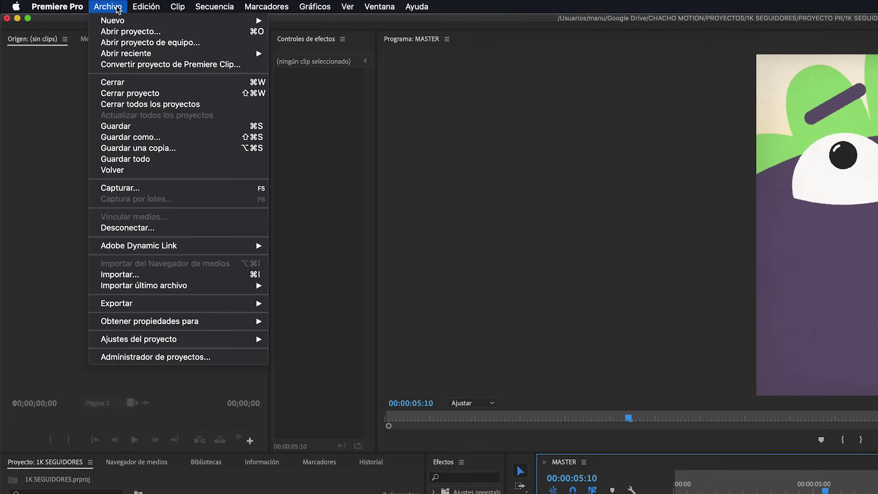
pyautogui.moveTo(147, 310)
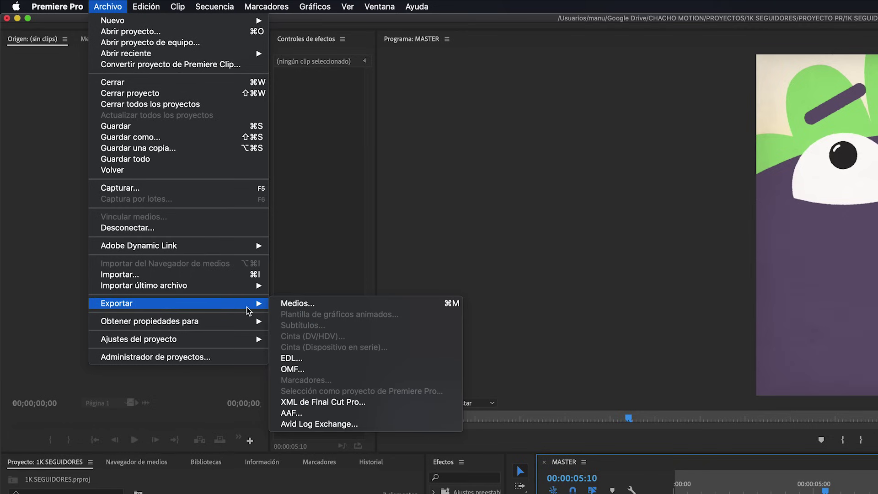
pyautogui.click(289, 309)
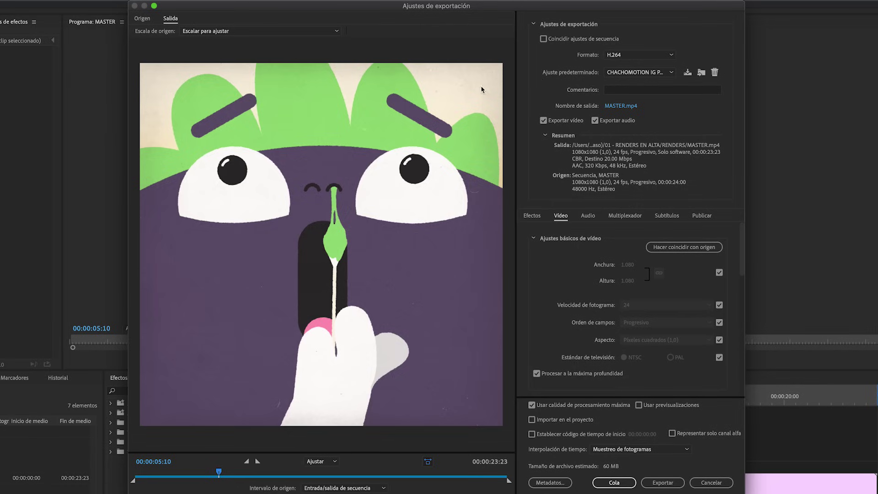
pyautogui.click(643, 57)
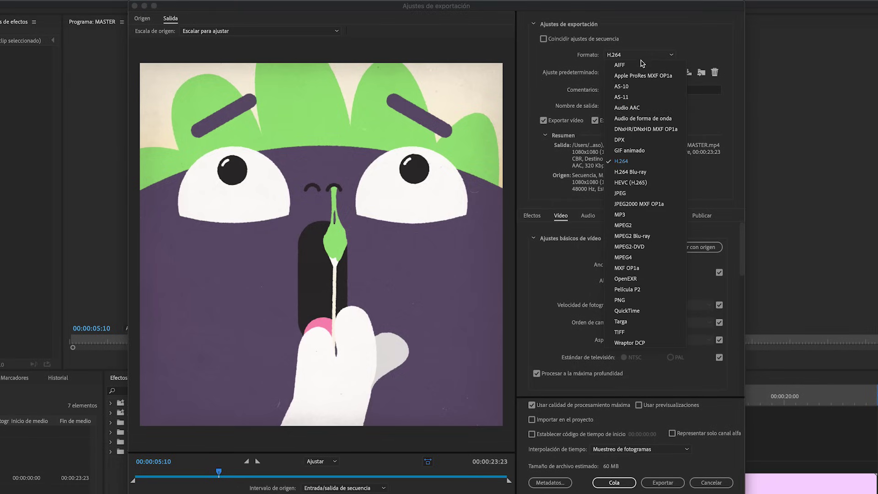
pyautogui.click(618, 161)
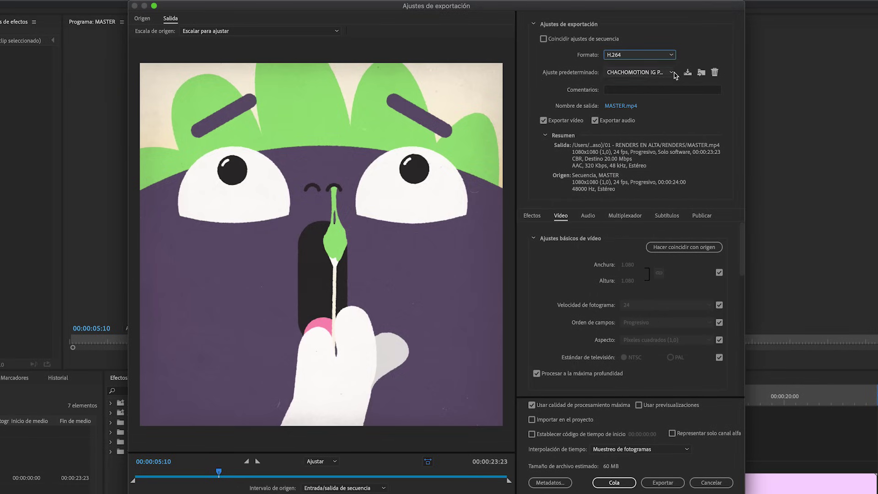
# - Switch the export preset to Personalizado and go through the remaining export settings
pyautogui.click(659, 71)
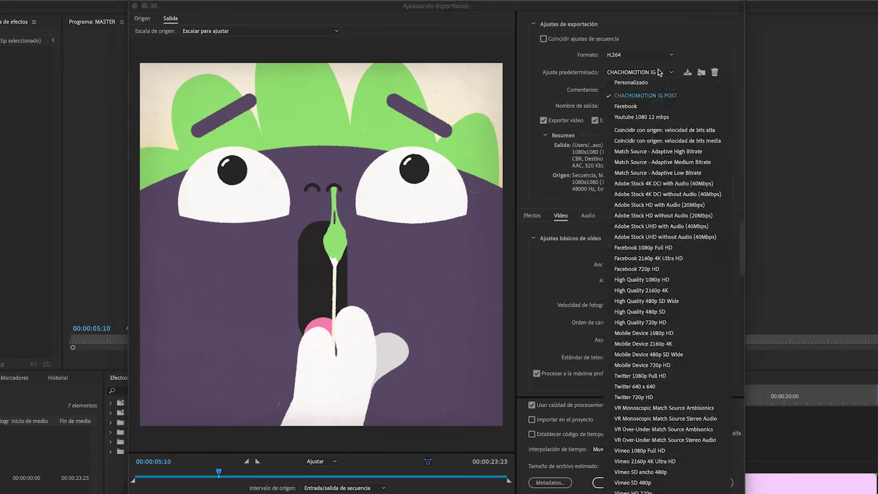
pyautogui.click(647, 83)
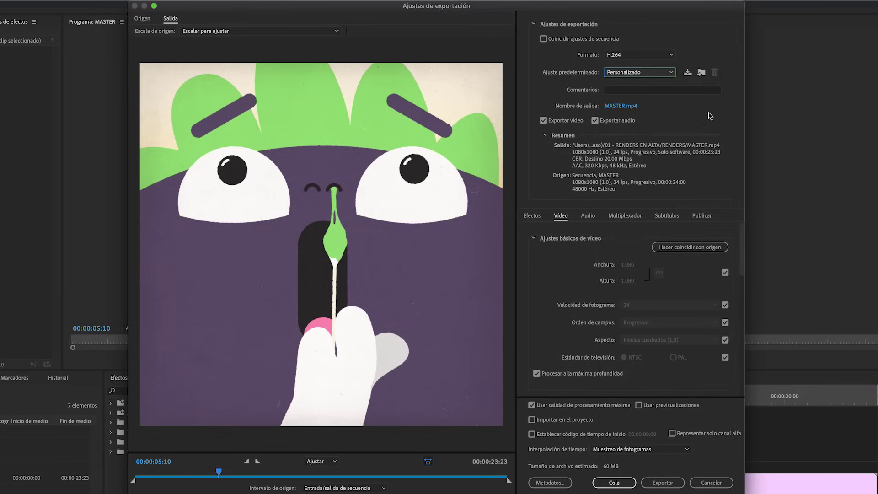
pyautogui.scroll(-3, 645, 267)
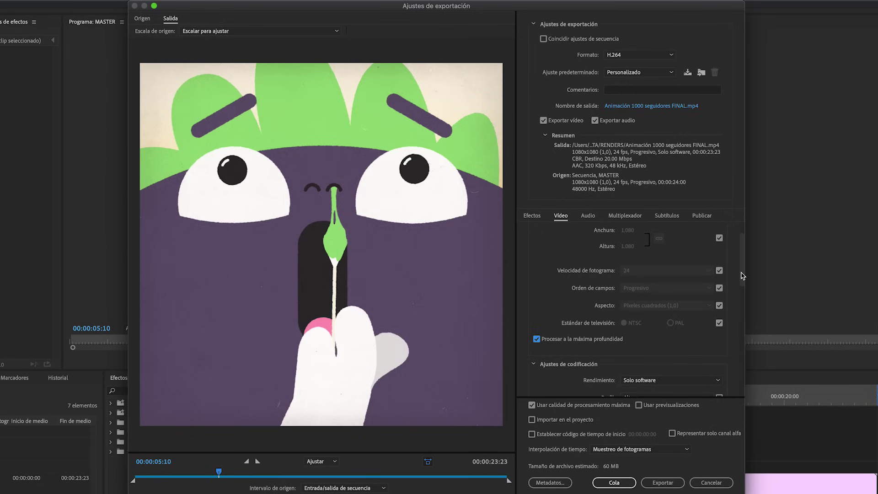
pyautogui.moveTo(743, 275); pyautogui.dragTo(742, 374)
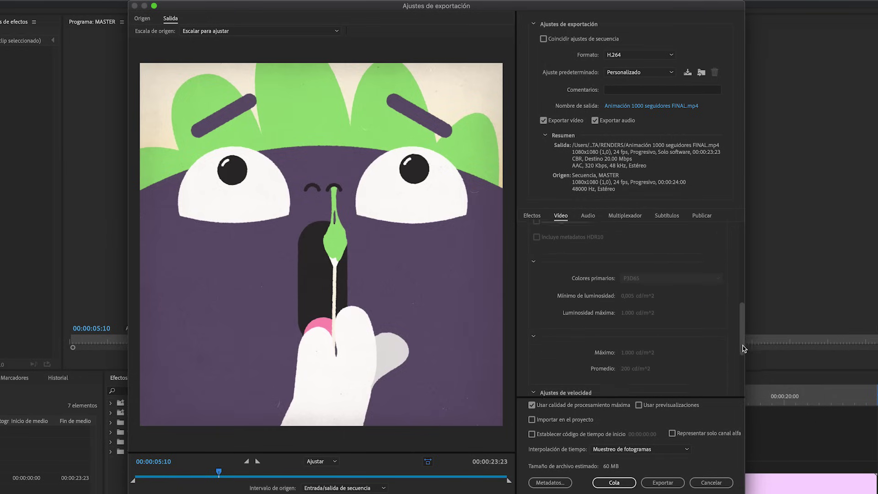
pyautogui.scroll(-1, 742, 372)
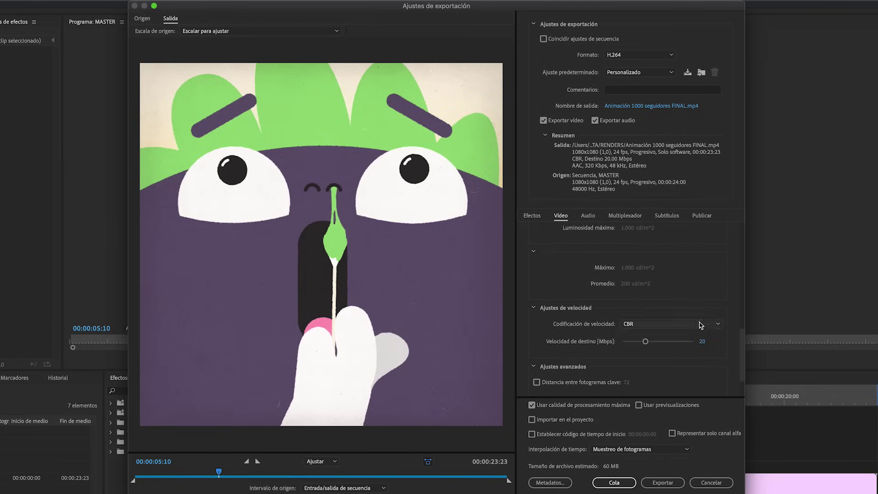
pyautogui.moveTo(742, 346); pyautogui.dragTo(745, 366)
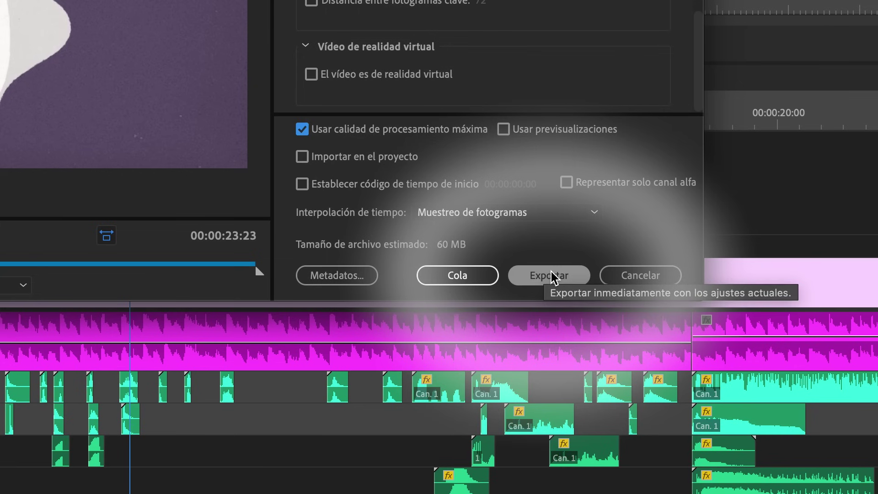
# - Start encoding the MASTER sequence to the final MP4
pyautogui.click(551, 272)
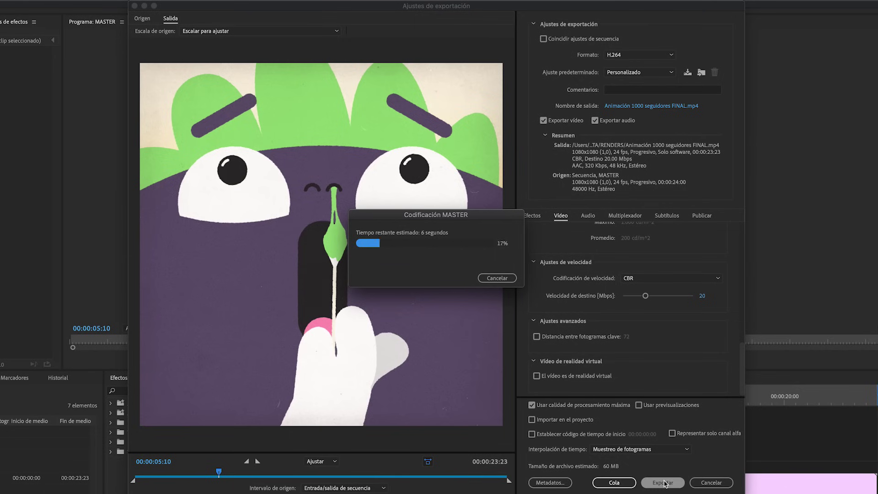